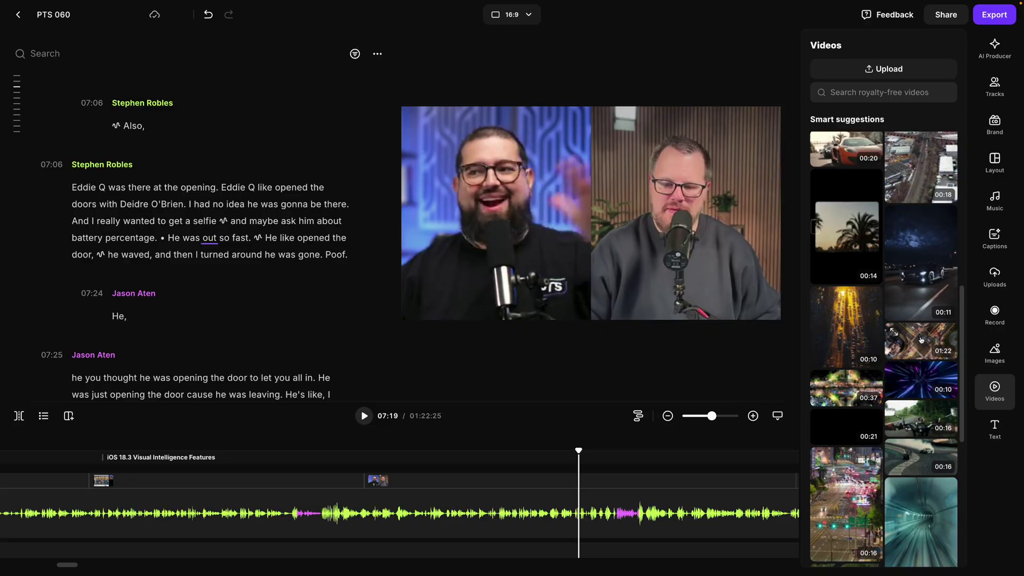
Step: Add the 01:22 aerial stock clip and the flour-covered hands image, then play back
left_click(921, 340)
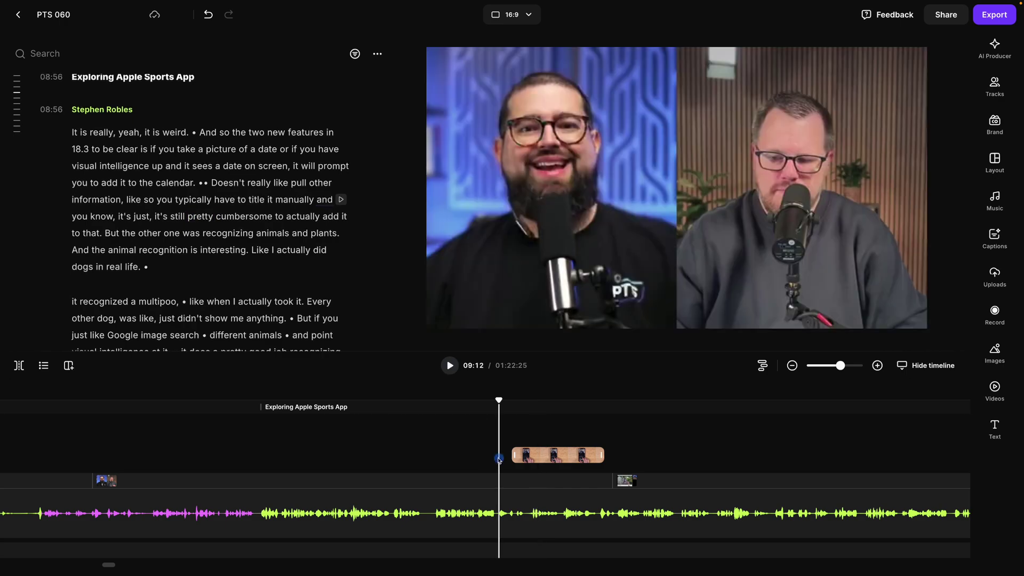
left_click(994, 352)
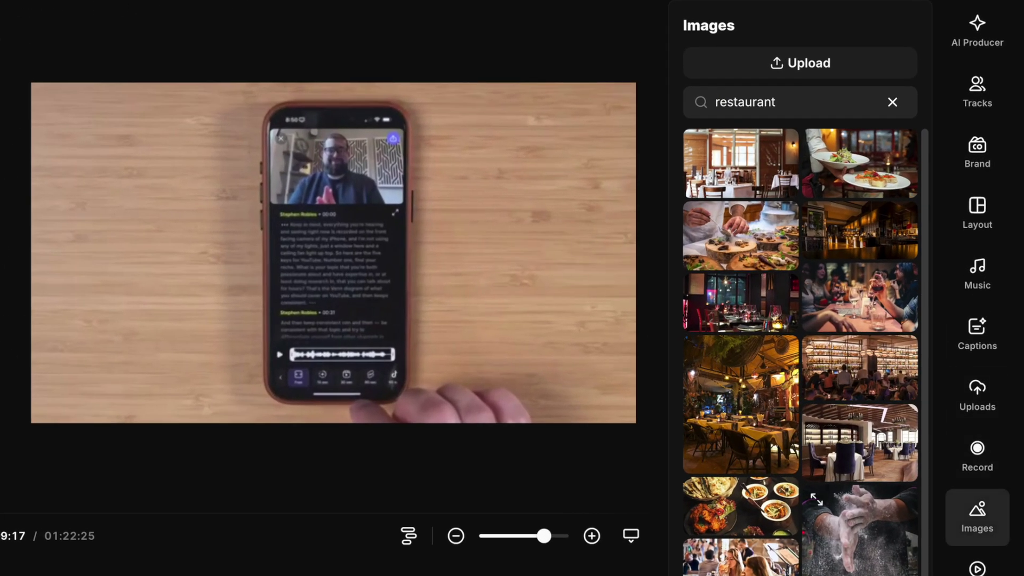
left_click(874, 559)
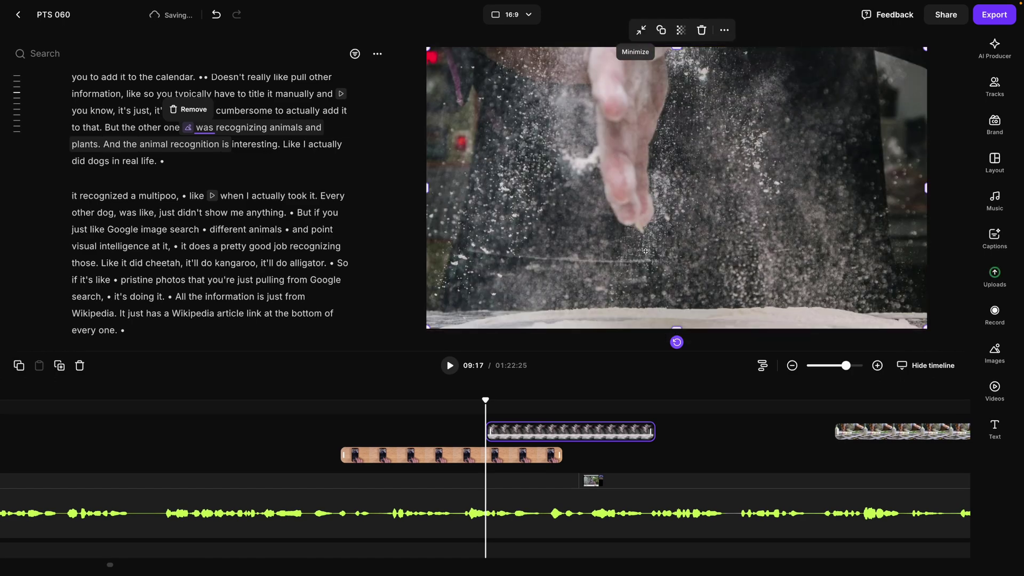
left_click(449, 365)
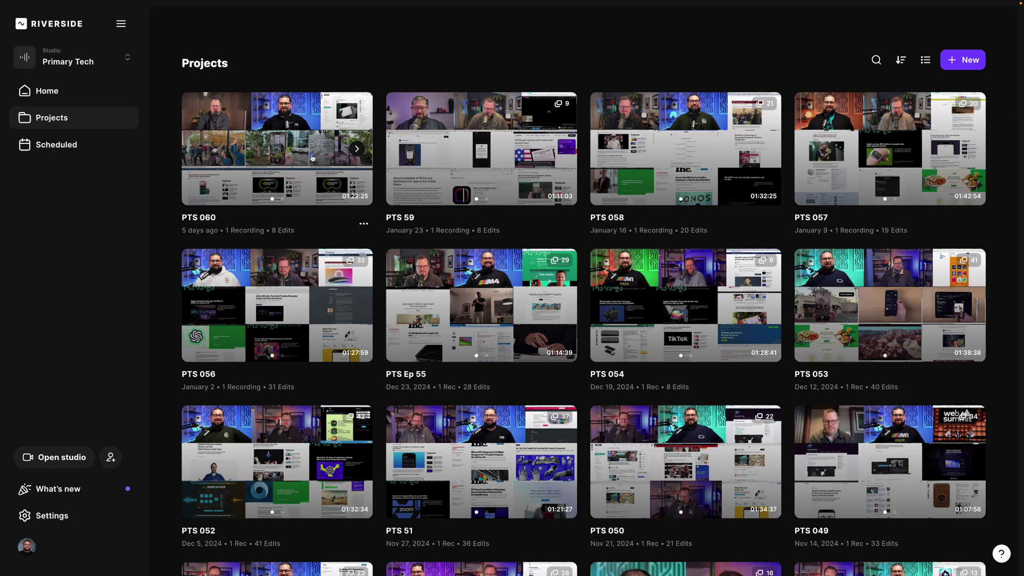
Step: Start a new edit of PTS 060 and add the aerial city-intersection stock clip near 07:19
left_click(313, 158)
left_click(405, 106)
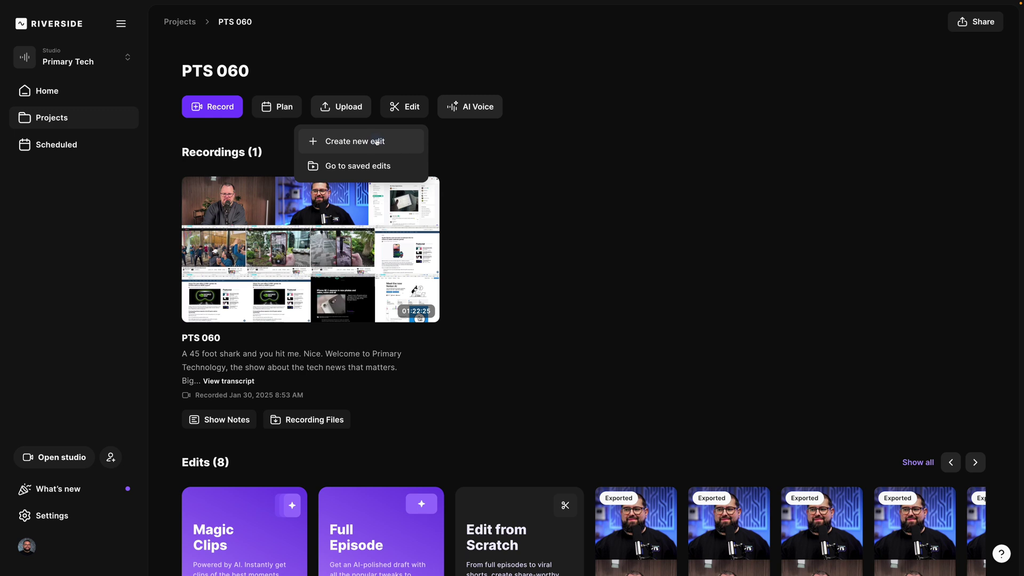
left_click(377, 141)
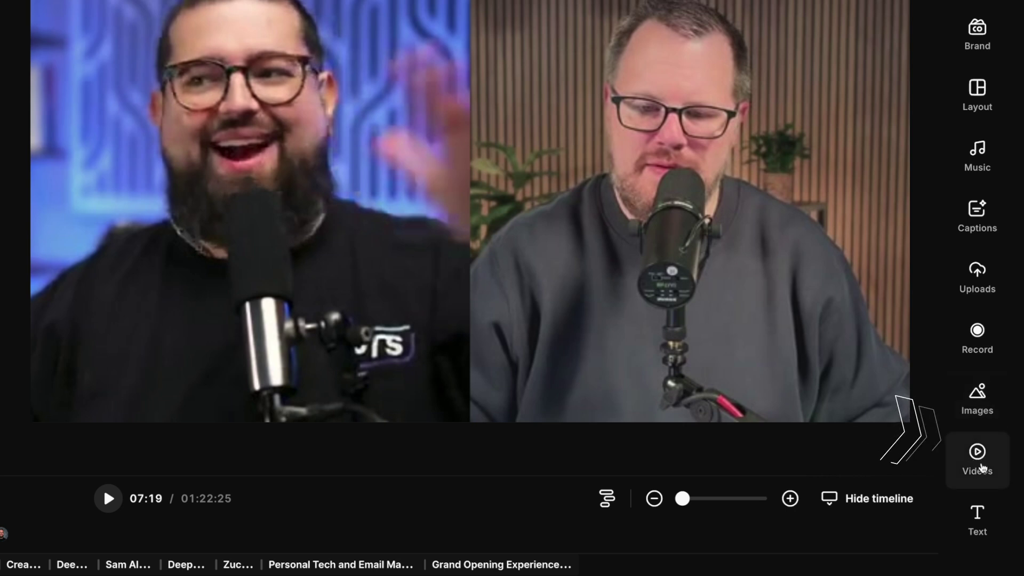
left_click(979, 460)
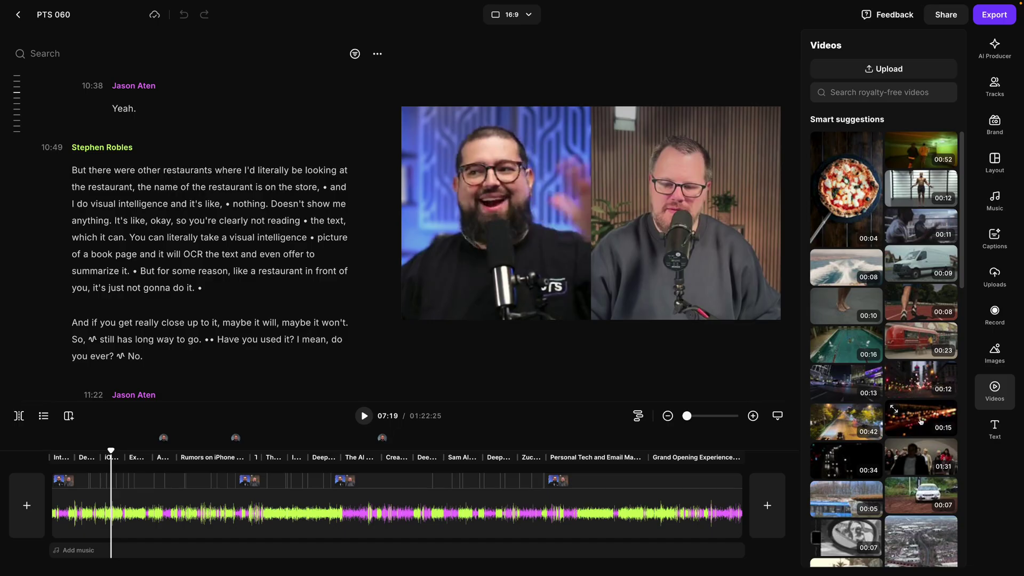
left_click(921, 419)
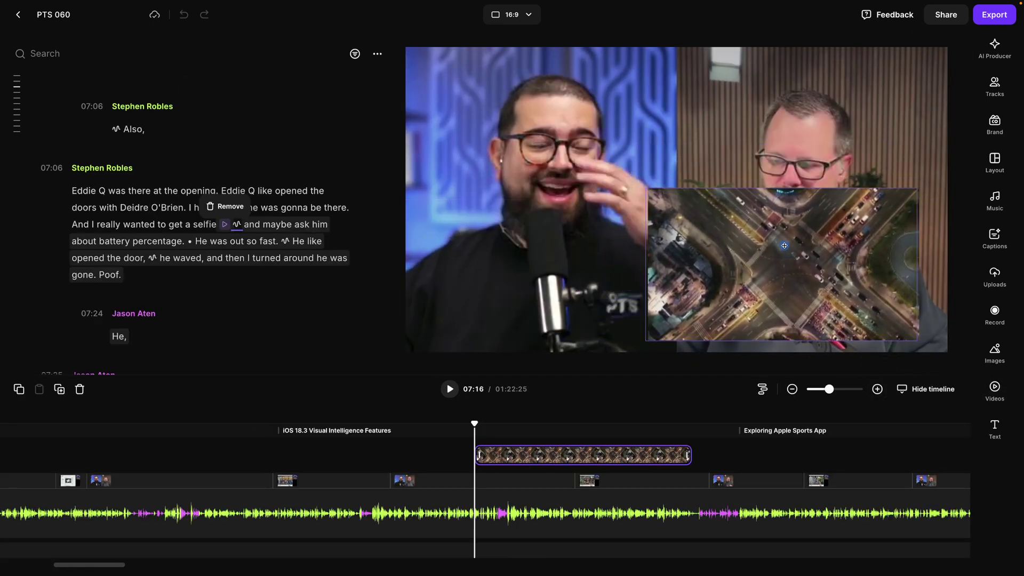
Step: Stretch the aerial intersection B-roll to fill the whole frame and play it back
left_click_drag(580, 125, 542, 103)
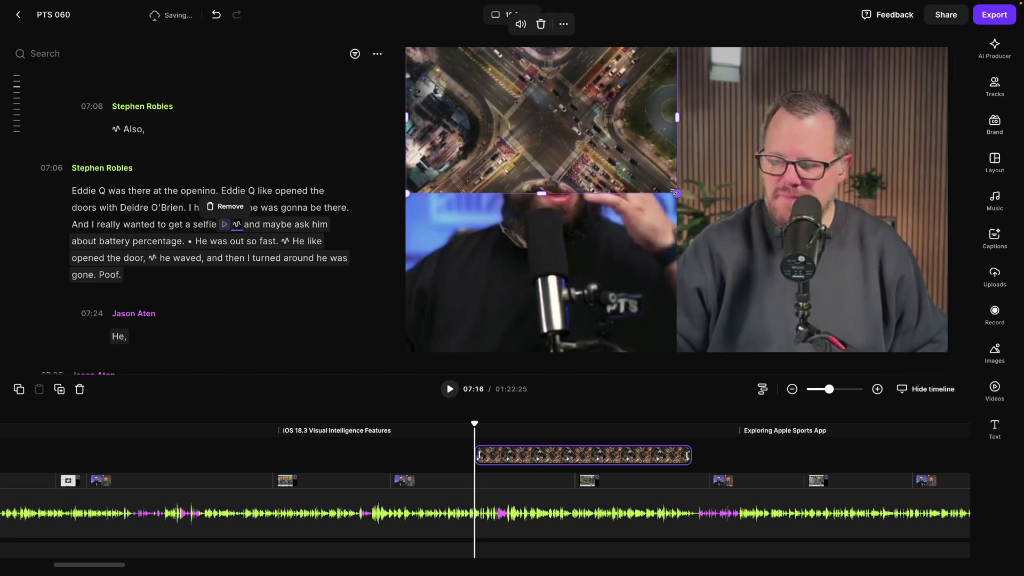
left_click_drag(673, 191, 976, 371)
left_click(449, 389)
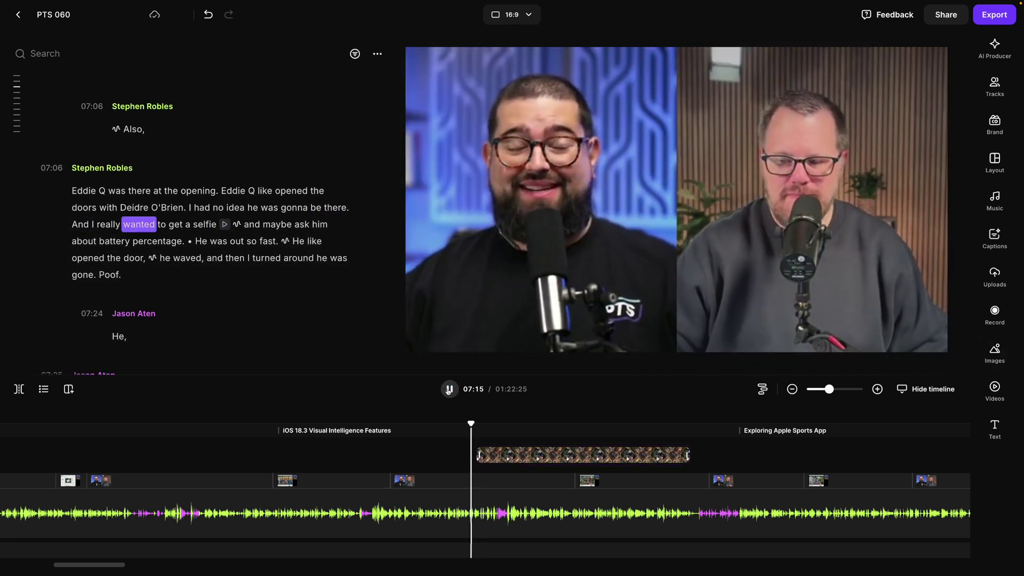
Step: Trim the end of the aerial B-roll clip shorter on the timeline
left_click(689, 455)
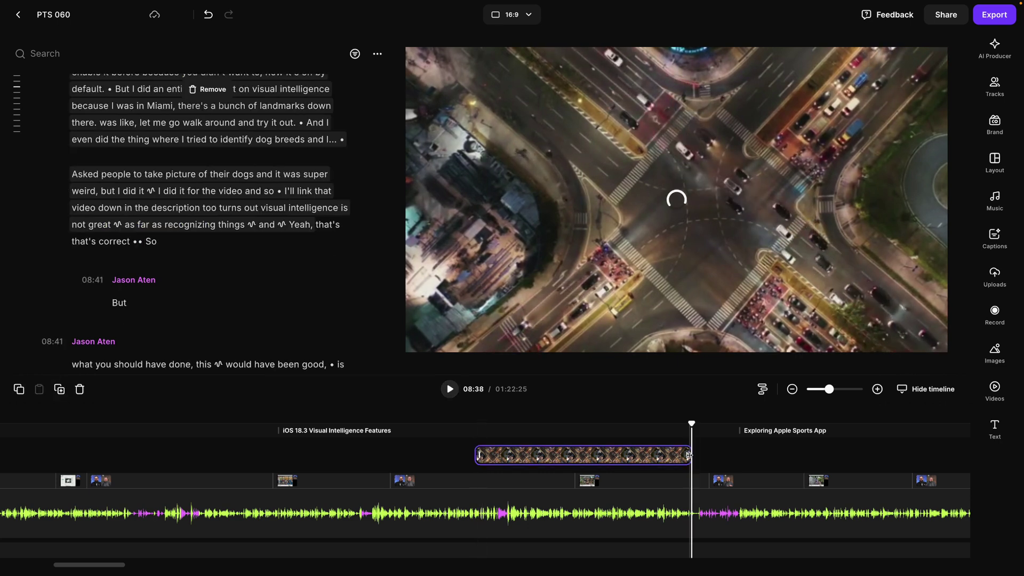
left_click_drag(688, 455, 657, 457)
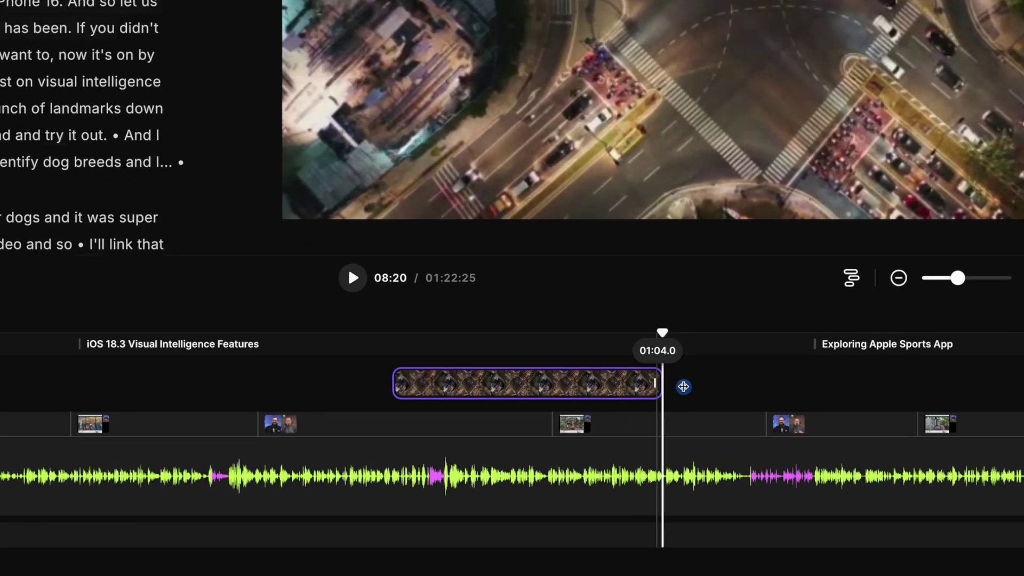
mouse_move(683, 387)
left_mouse_down()
mouse_move(707, 386)
mouse_move(669, 384)
left_mouse_up()
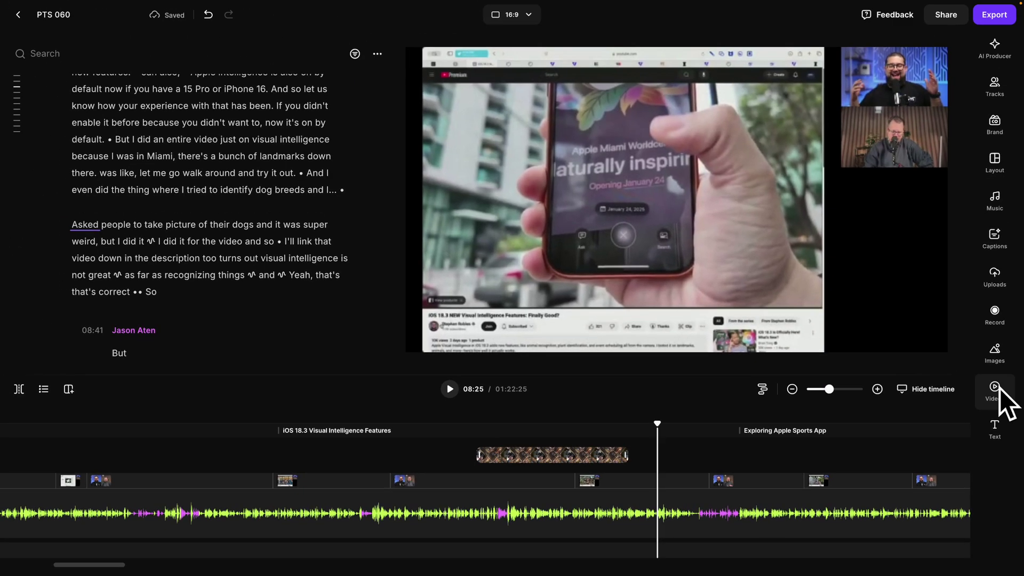
Step: Add the uploaded Video Overlay.mp4 phone clip near 09:13 and make it fill the frame
left_click(995, 390)
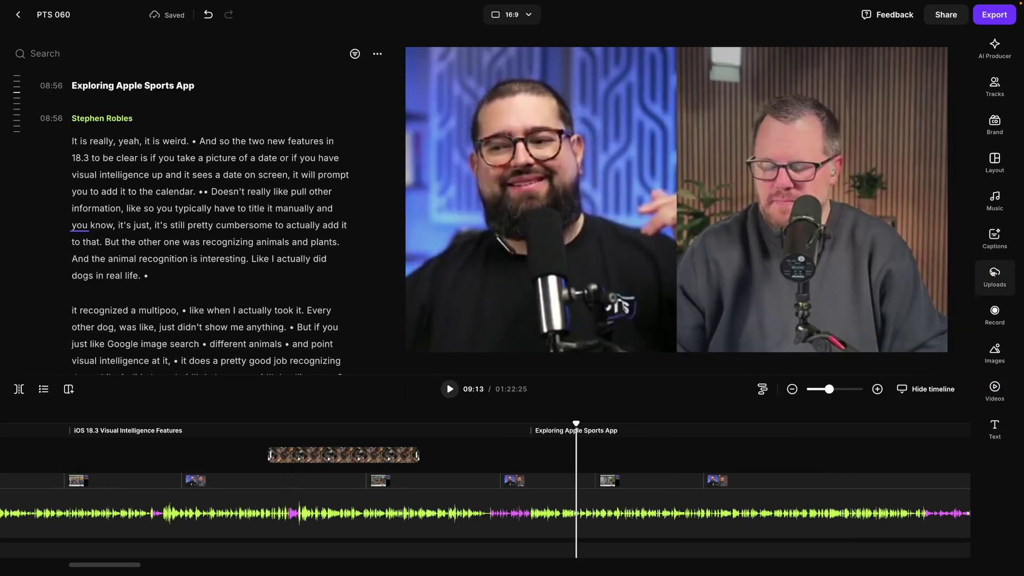
left_click(994, 275)
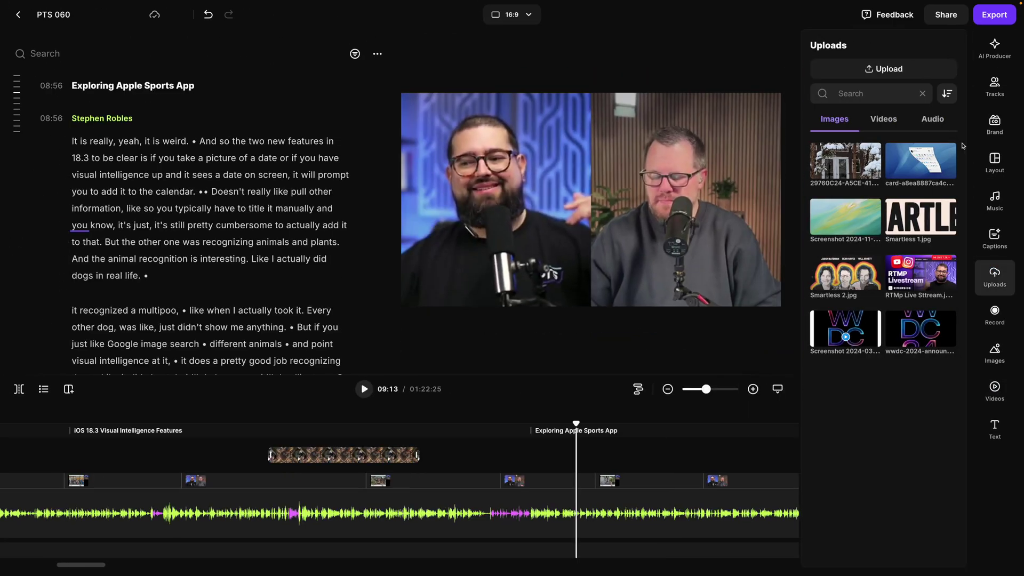
left_click(891, 121)
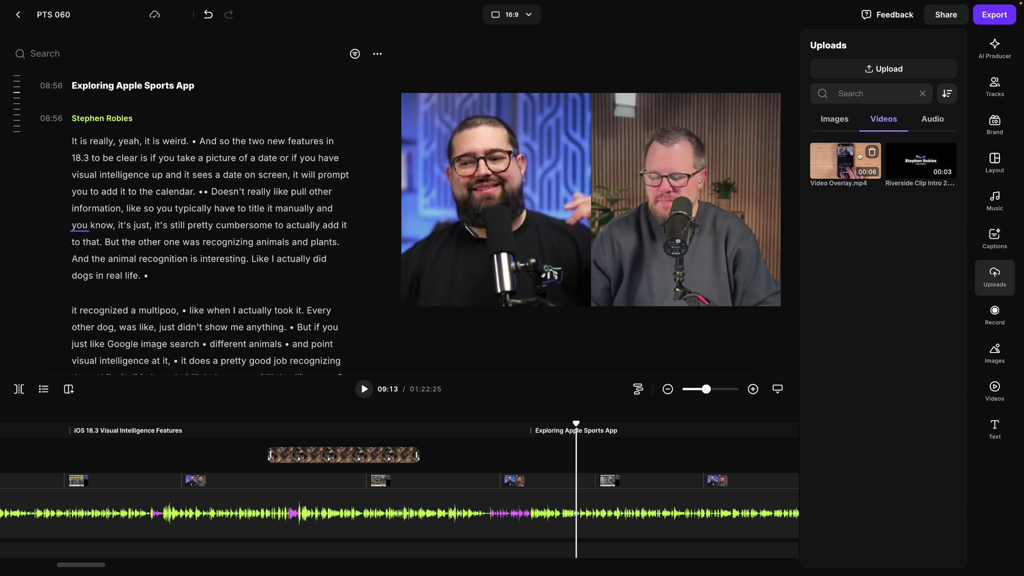
left_click(838, 174)
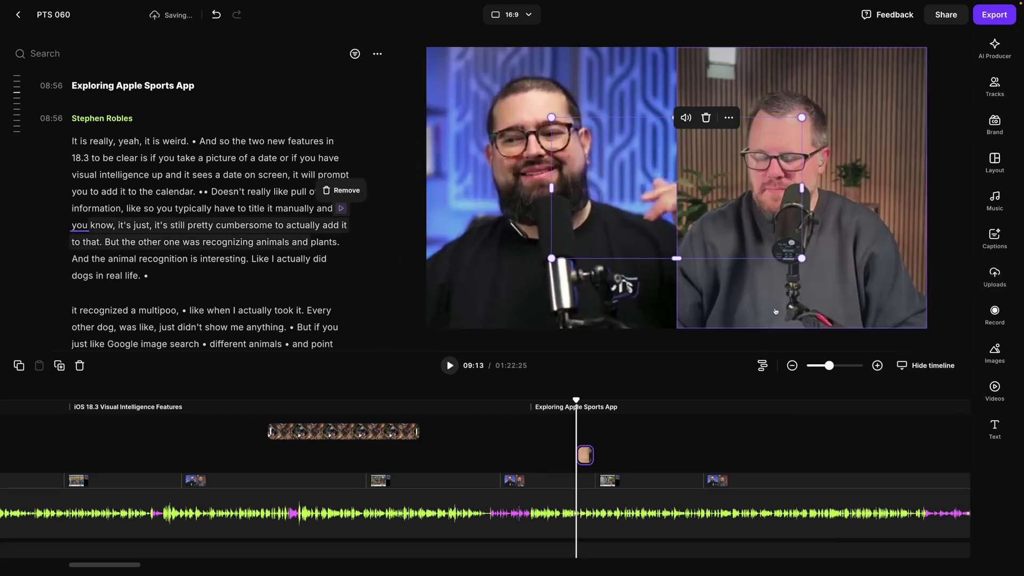
left_click_drag(714, 314, 704, 247)
double_click(704, 246)
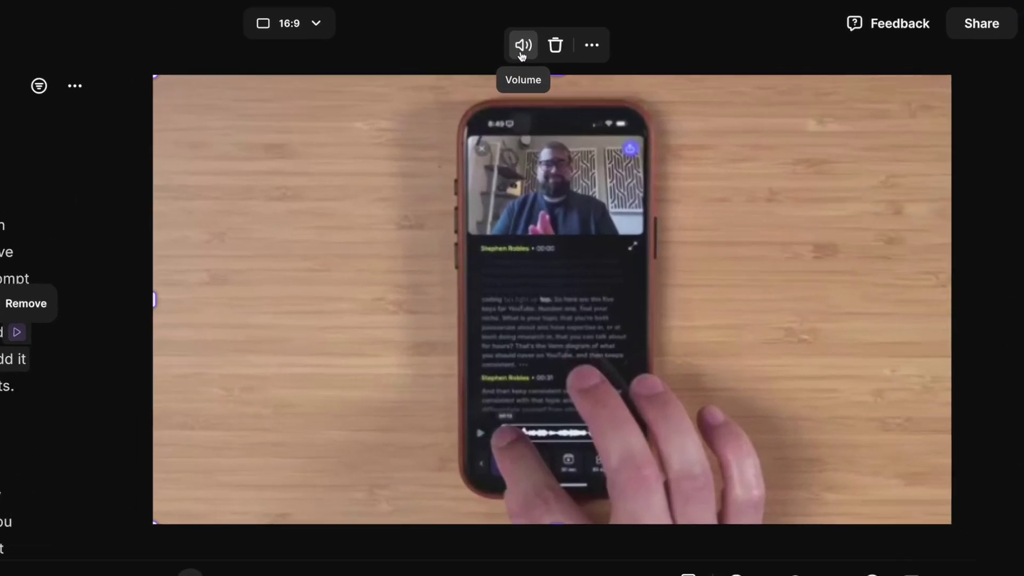
Step: Lower the phone clip's volume to 0% and play back the edit
left_click(521, 46)
left_click_drag(469, 36, 441, 36)
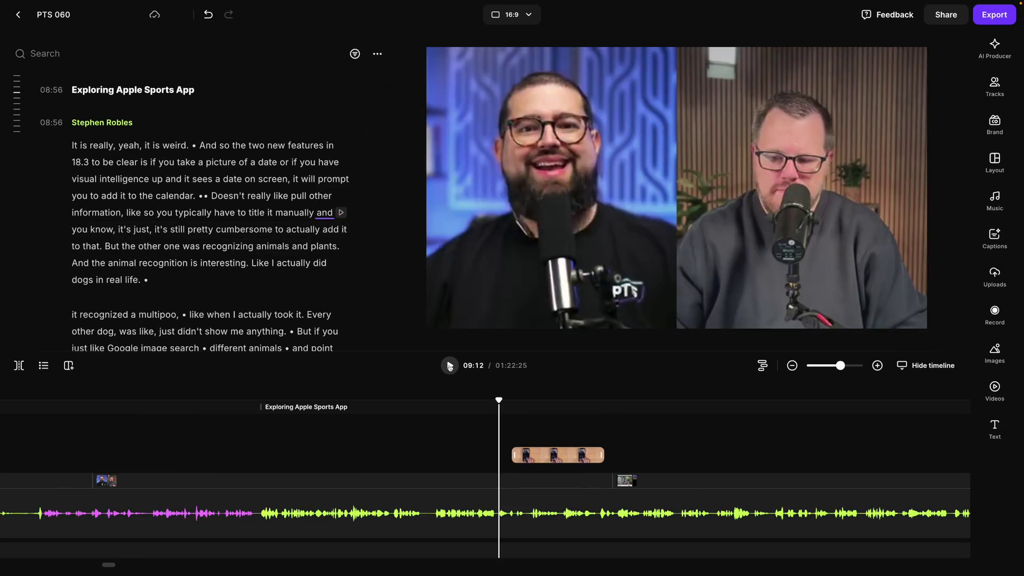
left_click(450, 365)
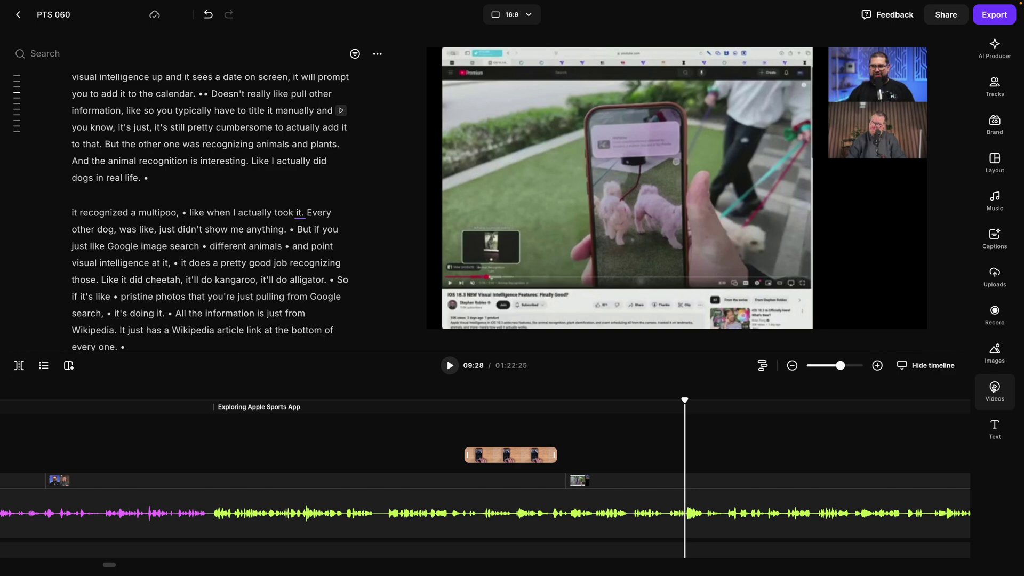
Step: Search stock videos for 'restaurant', add the 00:07 kitchen clip near 09:29, and show restaurant images
left_click(994, 388)
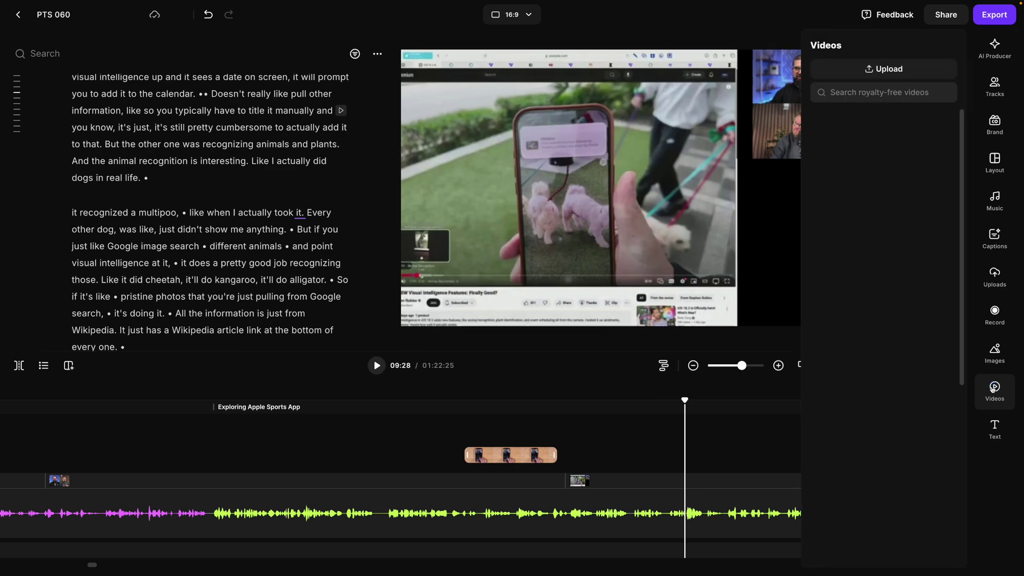
left_click(885, 93)
type("restaurant")
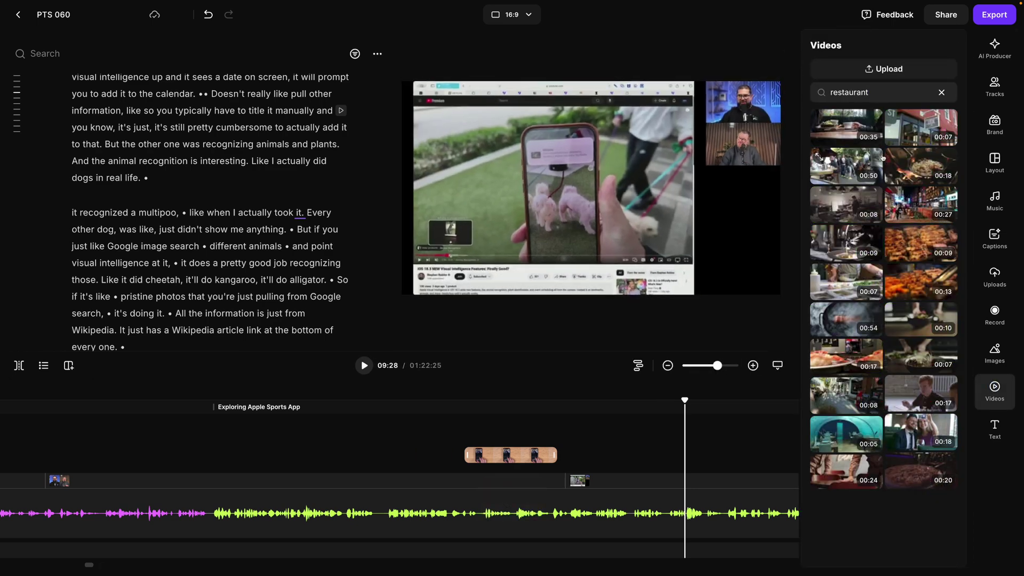
left_click(848, 281)
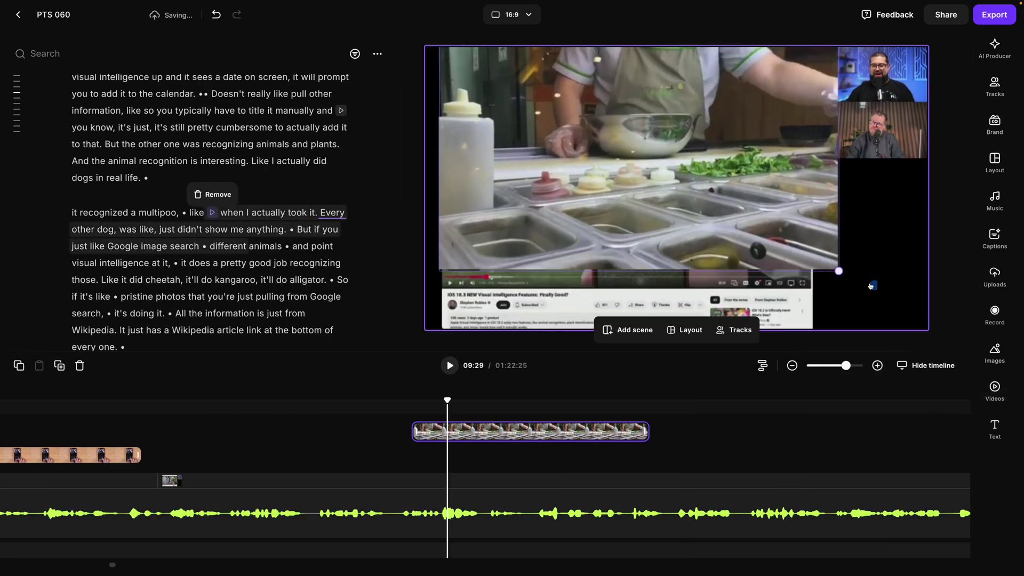
left_click(449, 366)
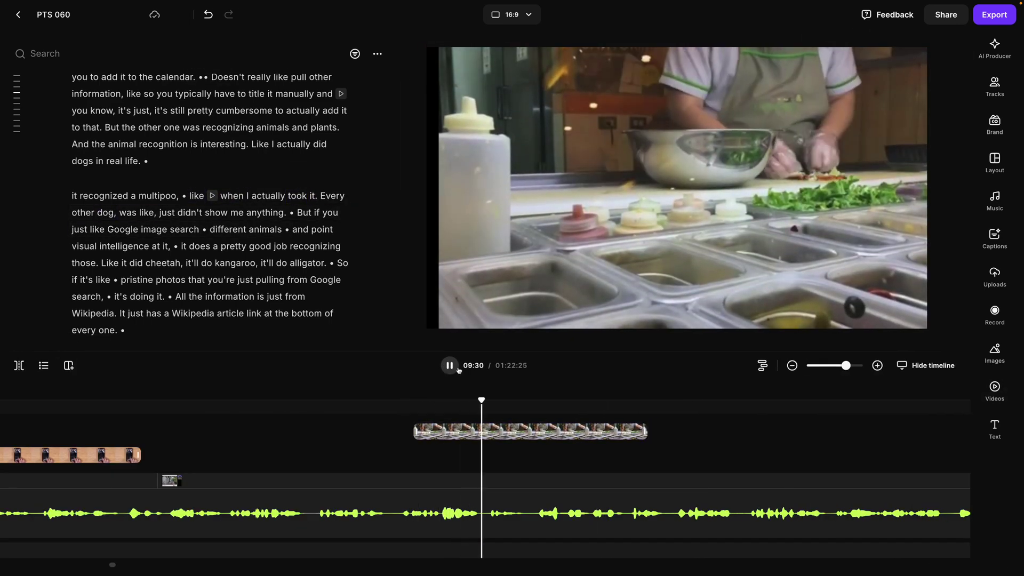
left_click(987, 351)
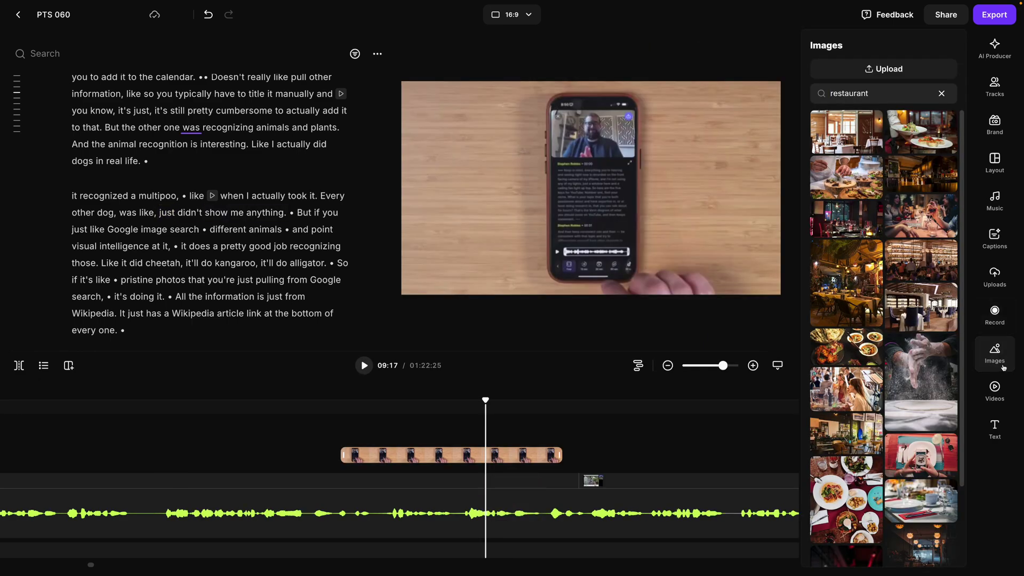
Step: Add the flour-covered hands image as a minimized inset on the right of the frame and preview
left_click(930, 380)
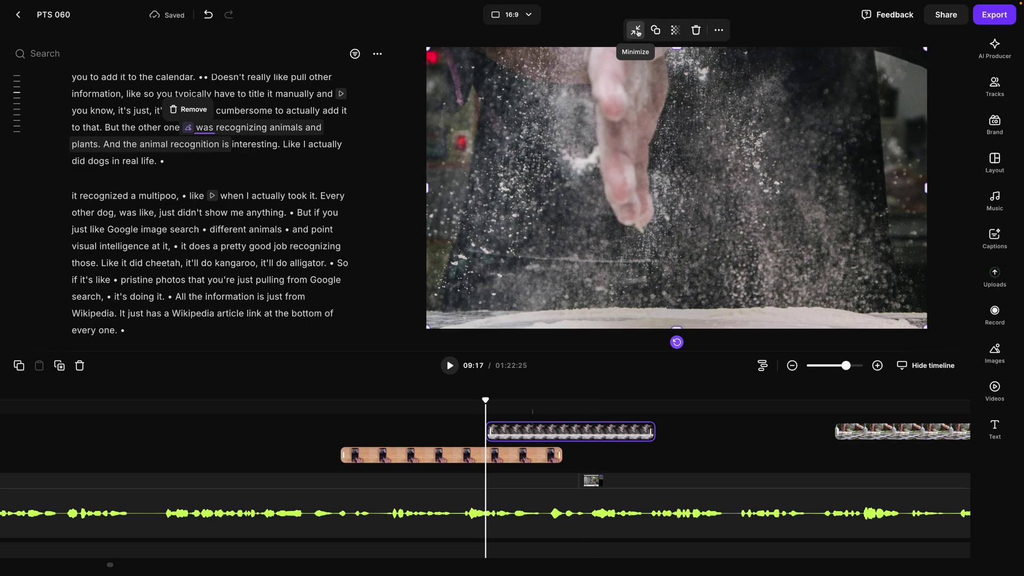
left_click(638, 32)
left_click_drag(648, 219, 802, 219)
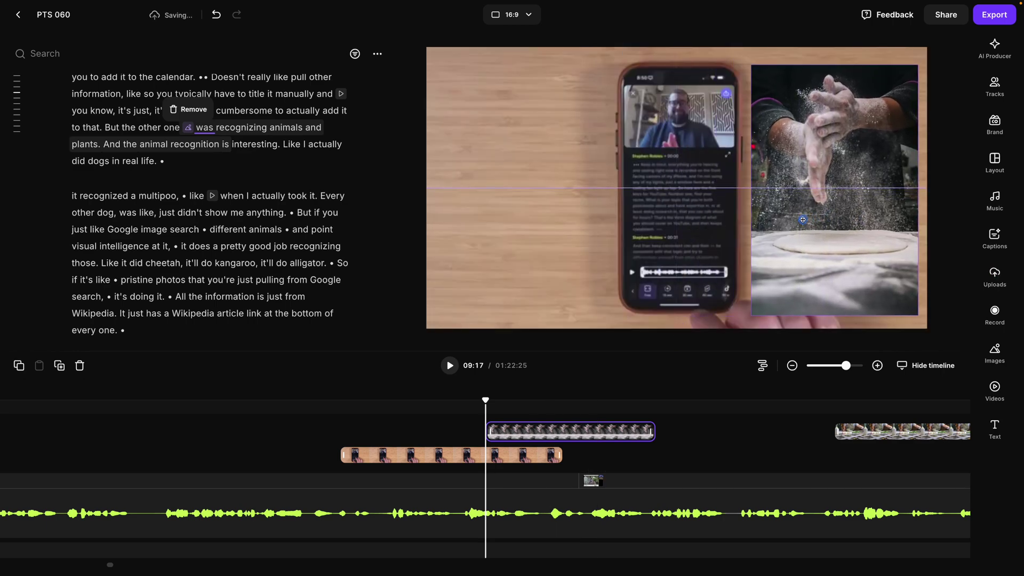
key("space")
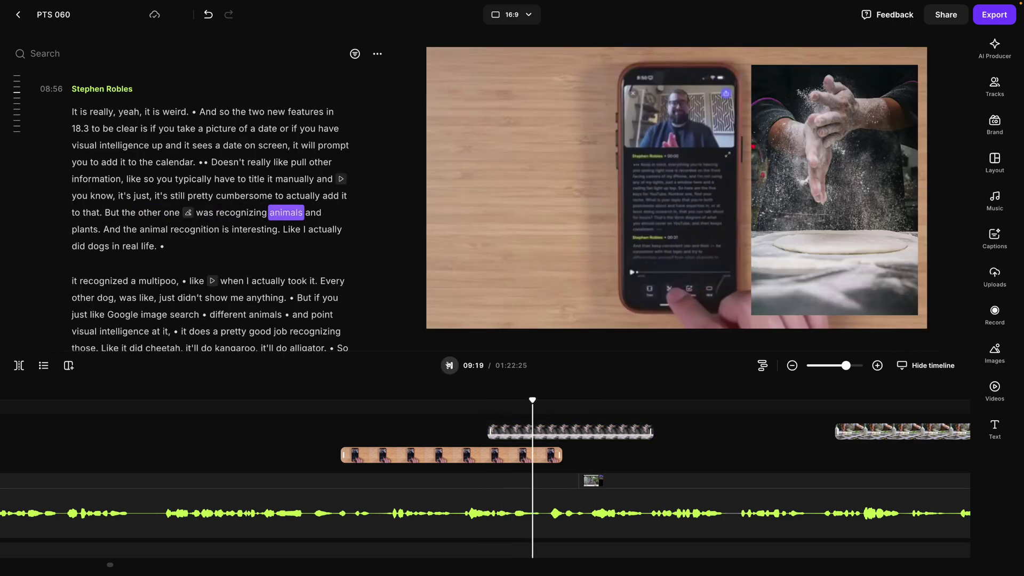
Step: Add the 'Exploring Apple Sports App' title, wrap it onto three lines, and move it left
left_click(994, 427)
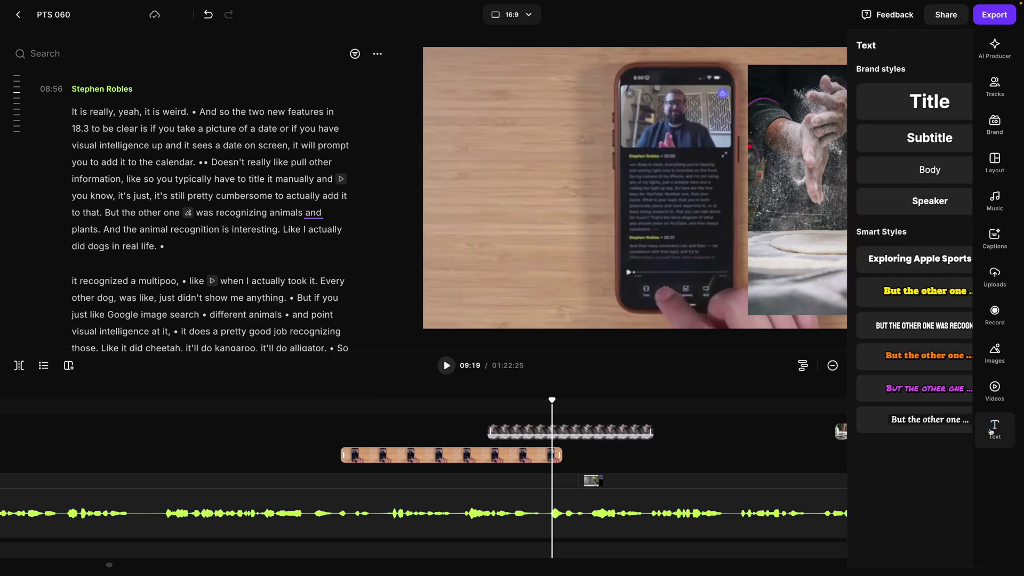
left_click(883, 258)
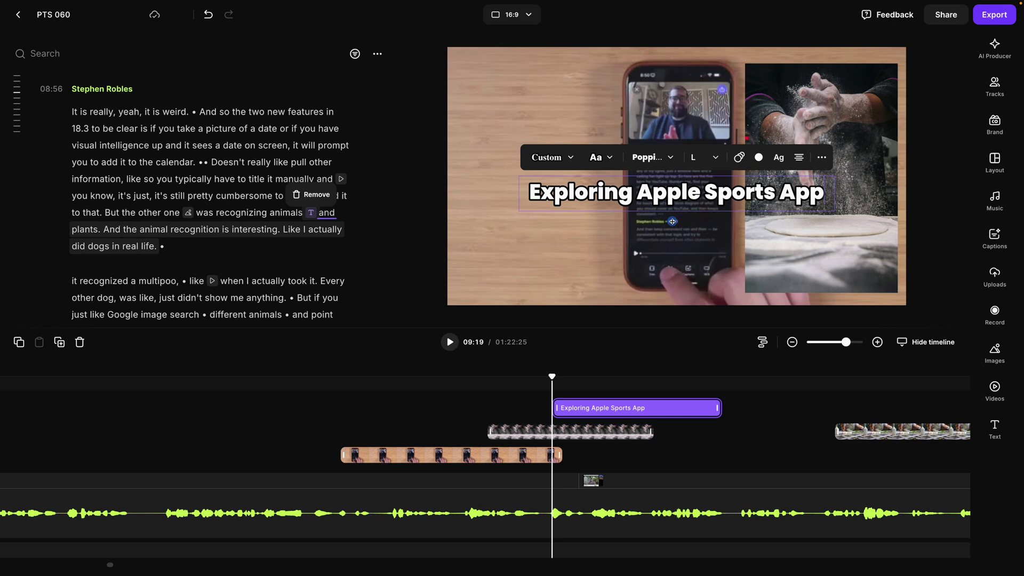
key("Return")
left_click_drag(554, 195, 513, 188)
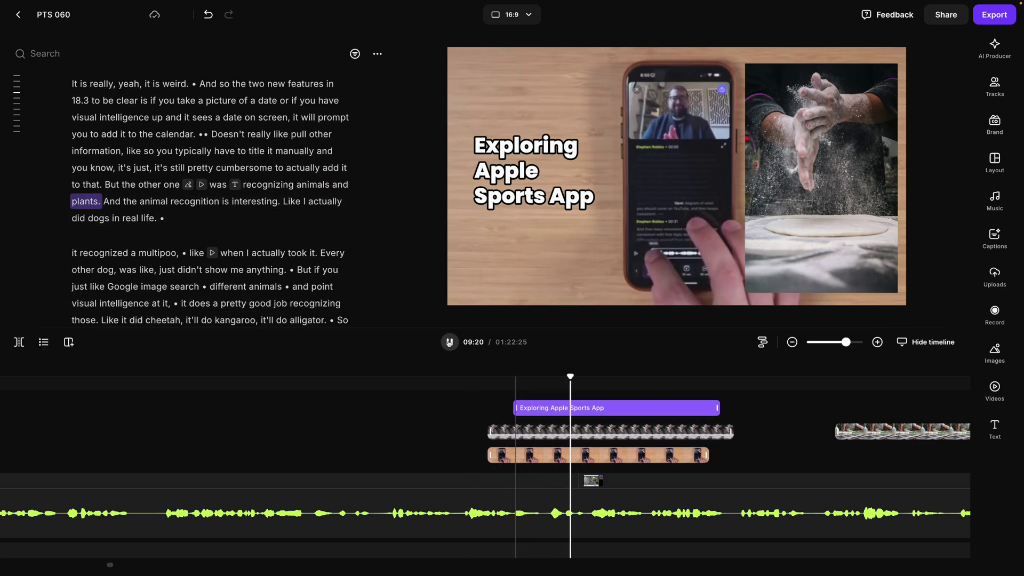
Step: Apply the purple caption preset, nudge the captions slightly higher, and play back from 09:18
left_click(822, 176)
left_click(994, 237)
left_click(872, 239)
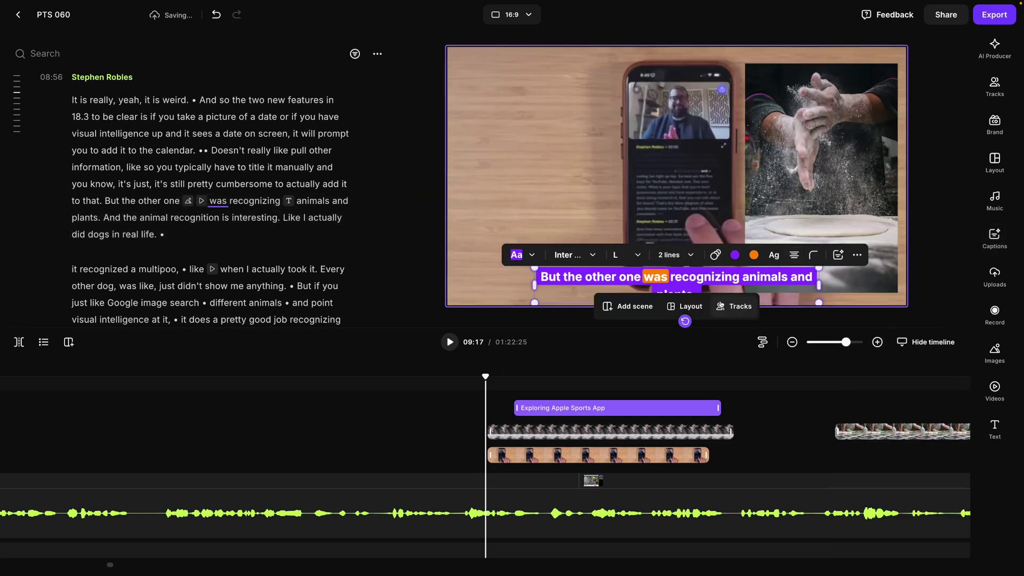
left_click_drag(712, 277, 713, 263)
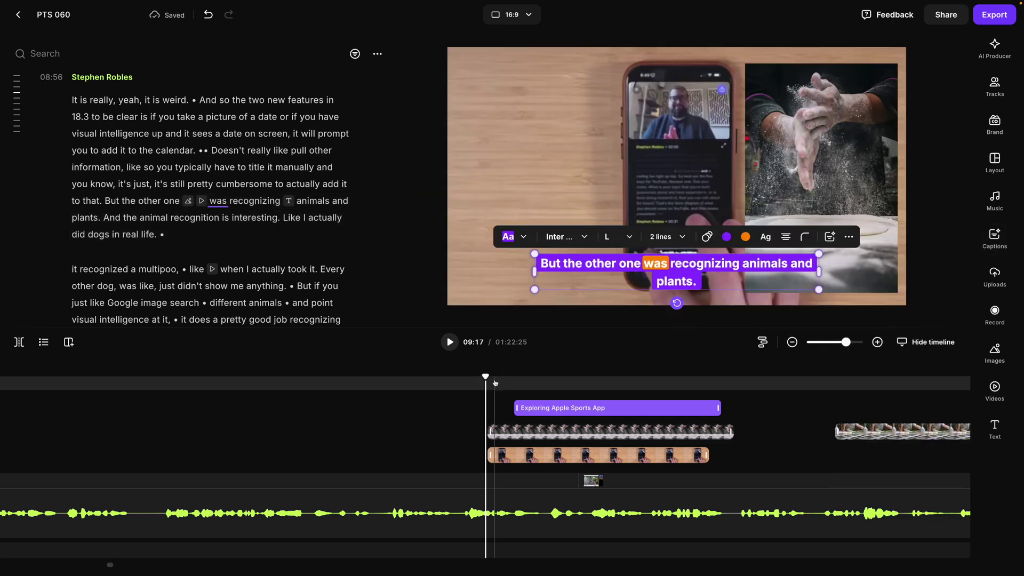
left_click(494, 380)
left_click(449, 342)
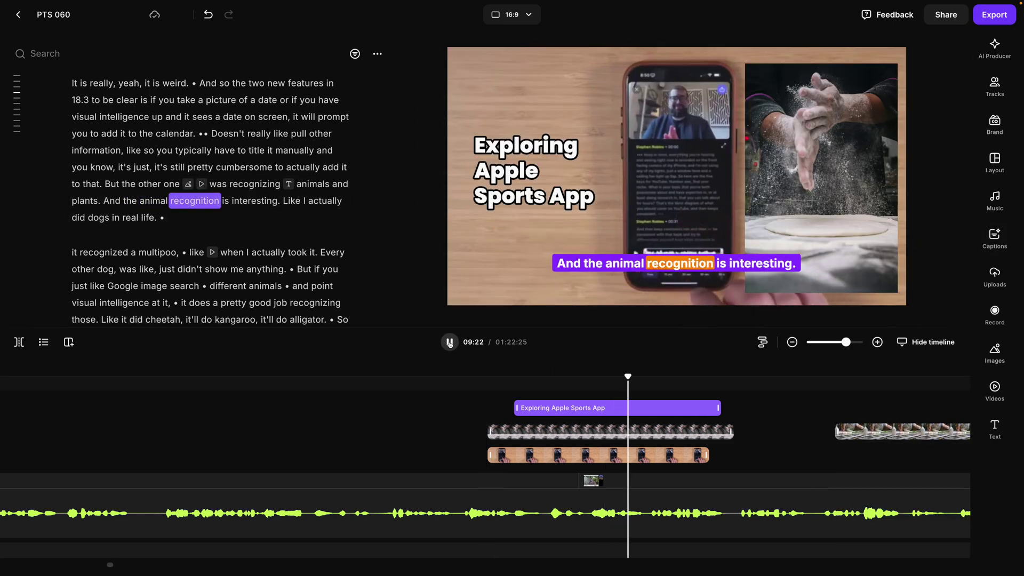
left_click(821, 134)
left_click(863, 47)
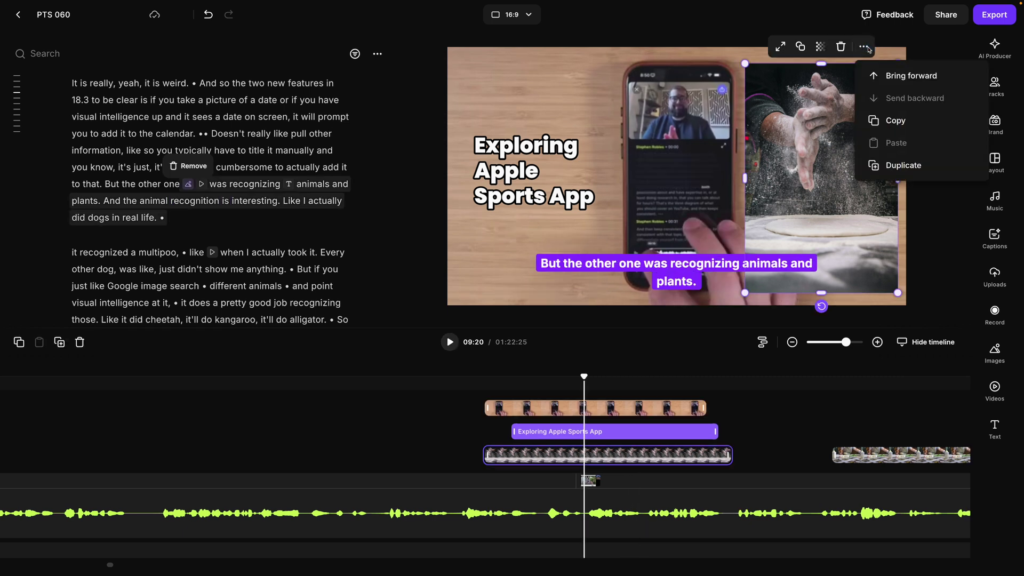
left_click(516, 152)
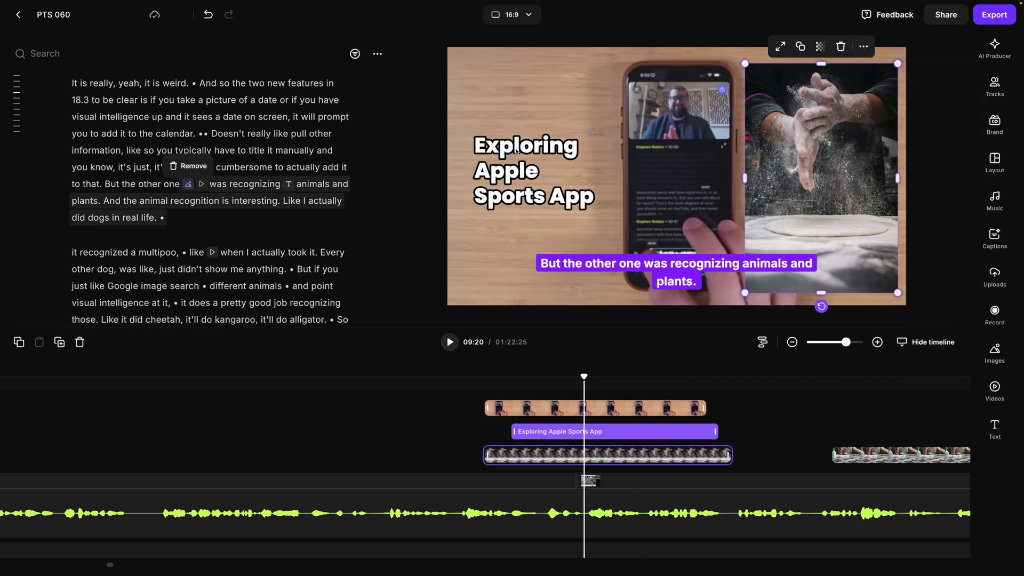
left_click(663, 132)
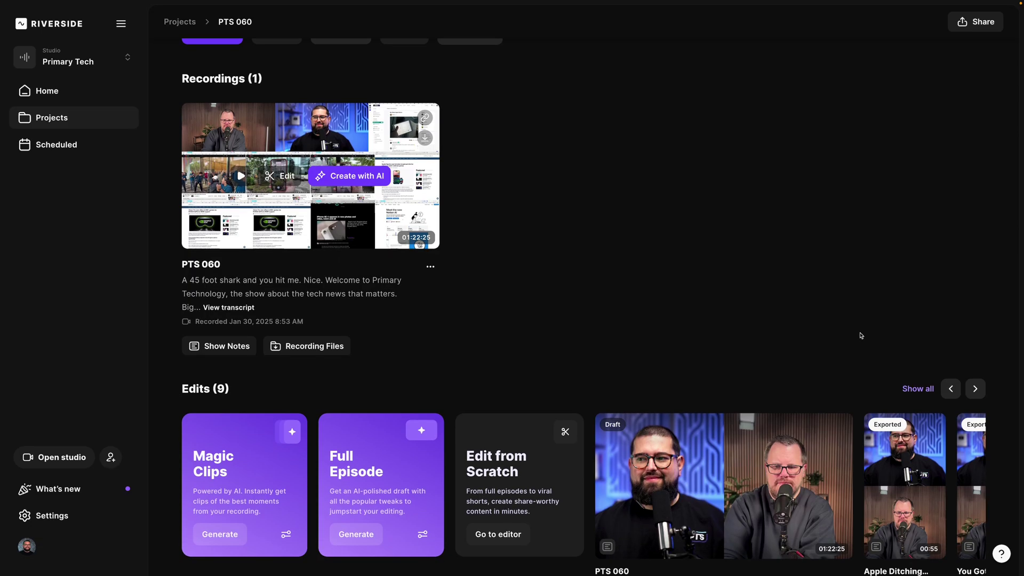
Step: Show all nine PTS 060 edits, then open Magic Clips and cancel without generating
scroll(894, 332, "down", 2)
left_click(916, 339)
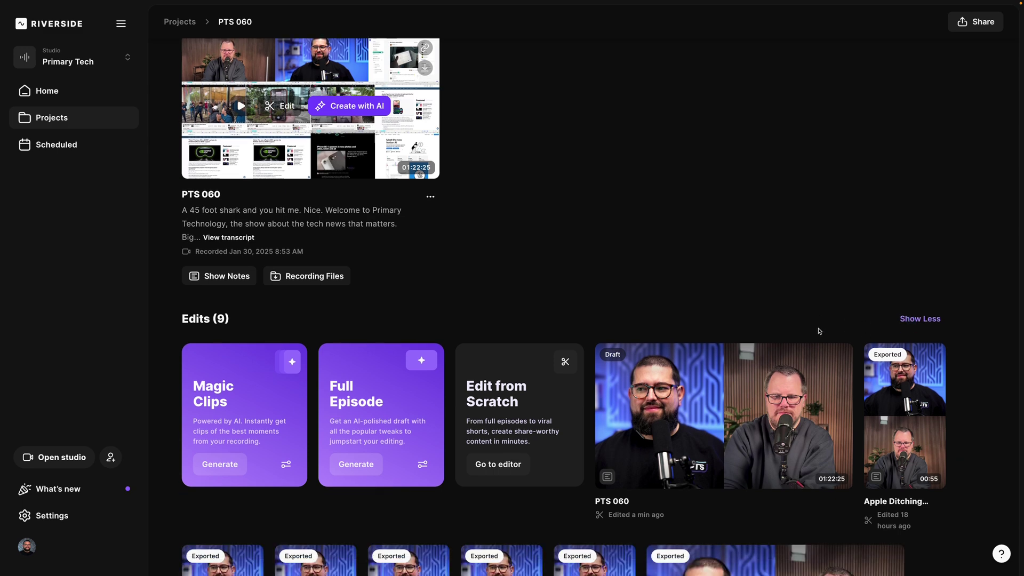
scroll(640, 320, "down", 2)
left_click(238, 363)
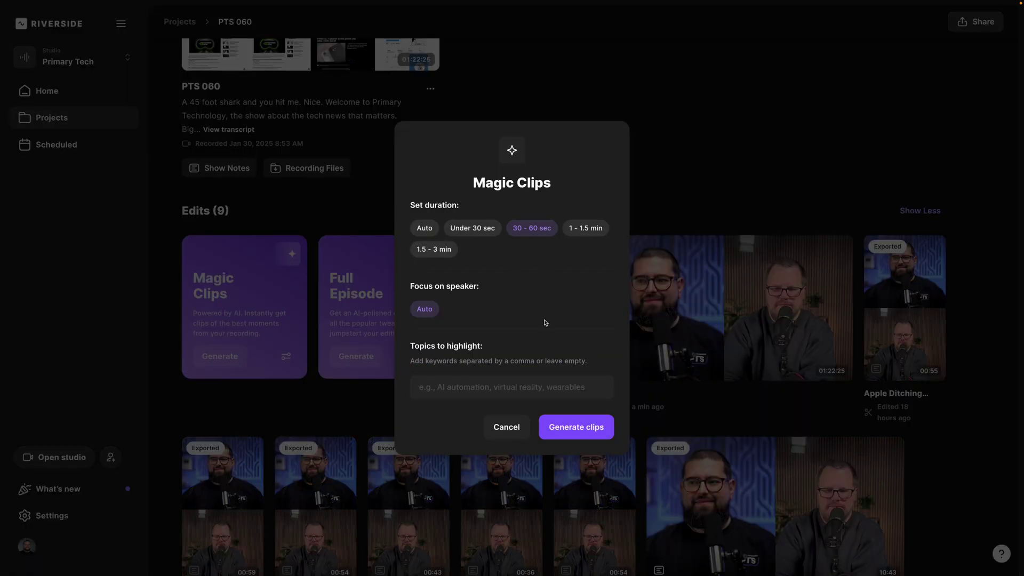
left_click(516, 427)
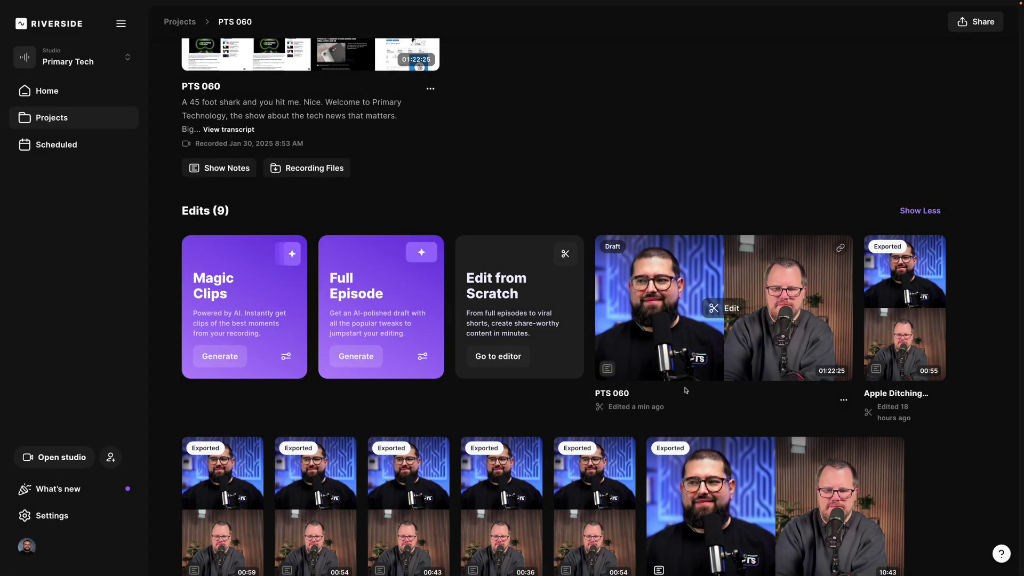
scroll(586, 342, "down", 3)
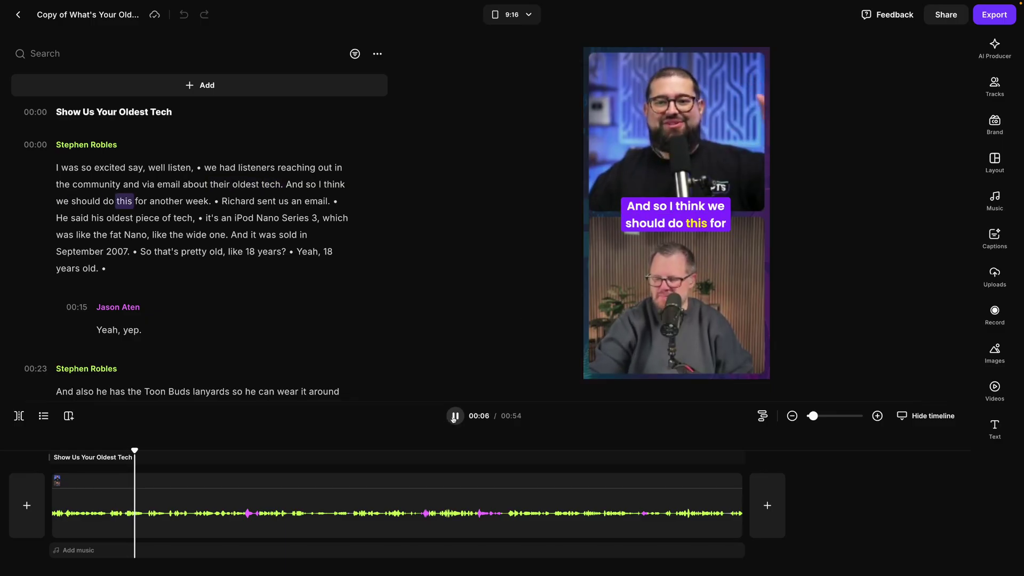
Step: Search stock videos for 'ipod' and add the 00:32 iPod clip to the vertical edit
left_click(454, 417)
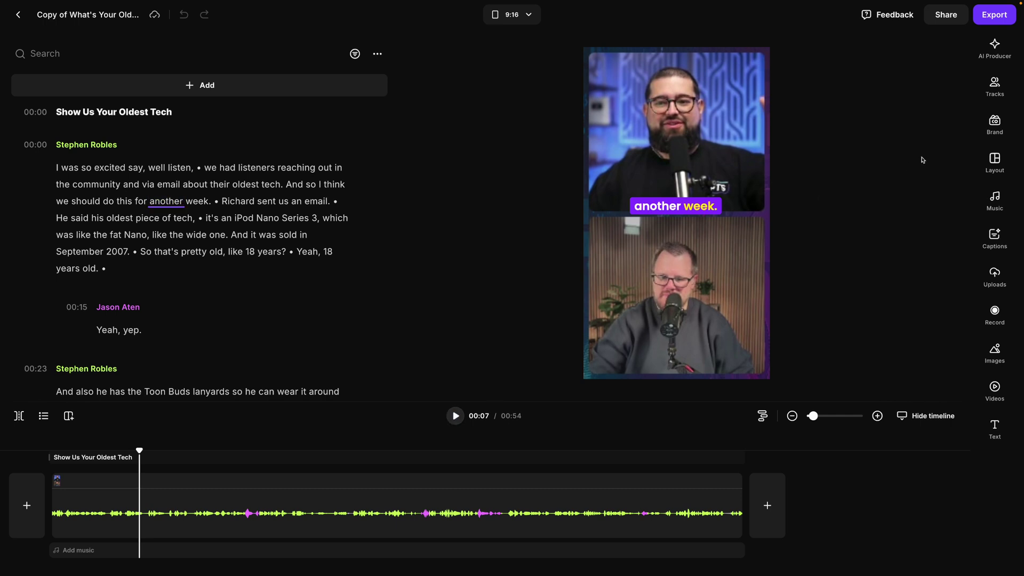
left_click(995, 387)
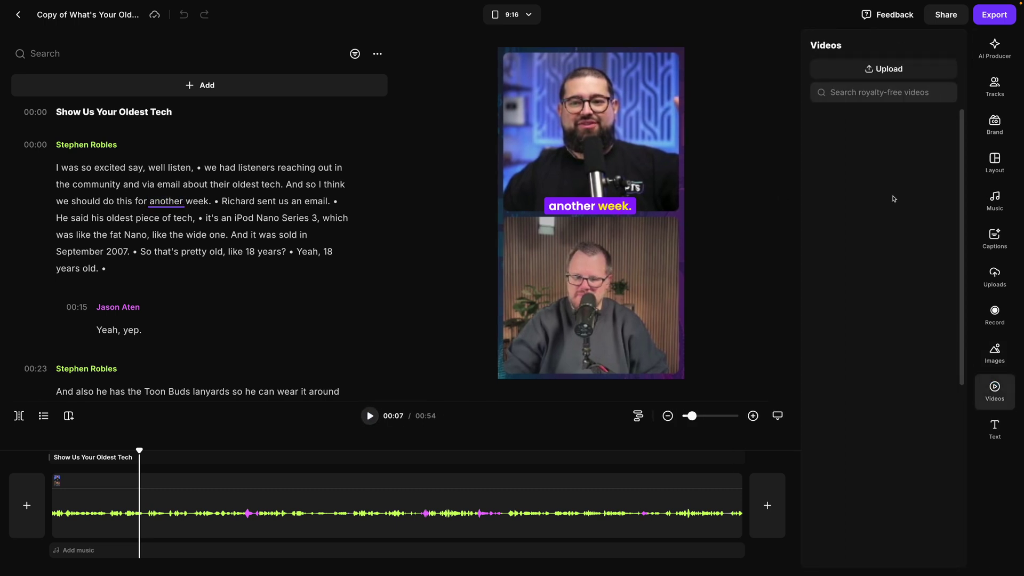
type("ipod")
key("Return")
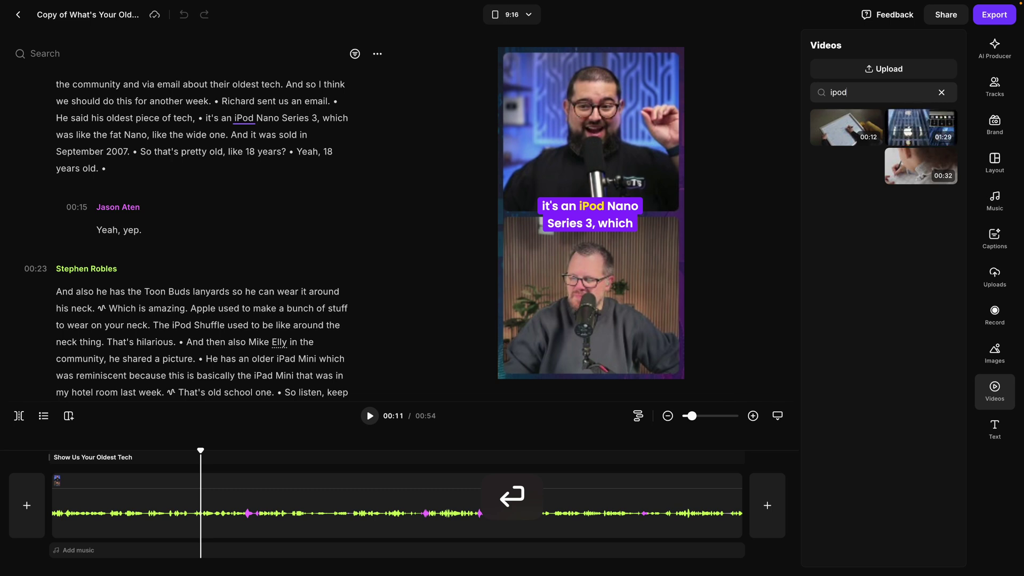
left_click(894, 157)
left_click(456, 390)
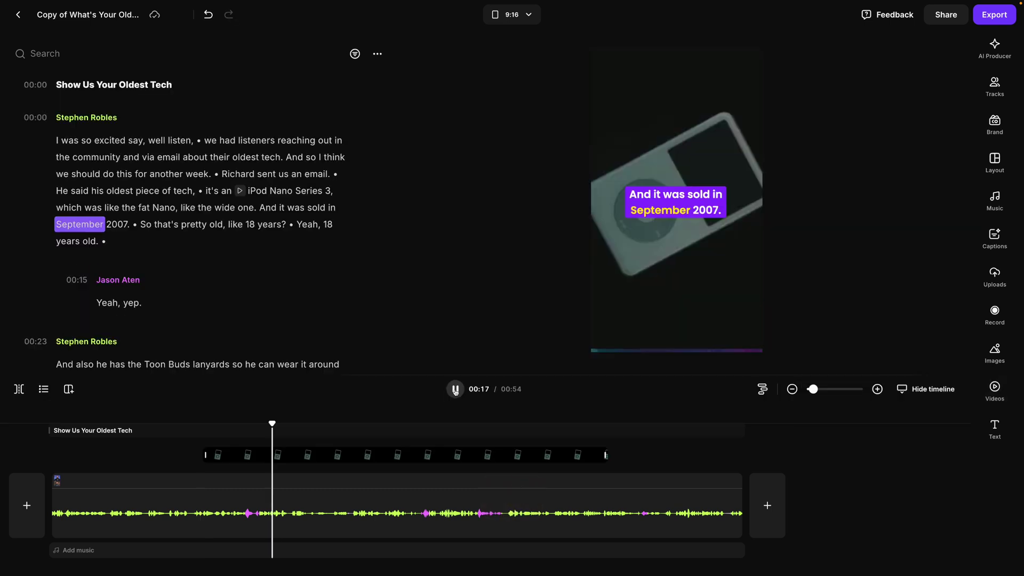
Step: Move the caption up over the iPod overlay and resume playback
left_click(722, 189)
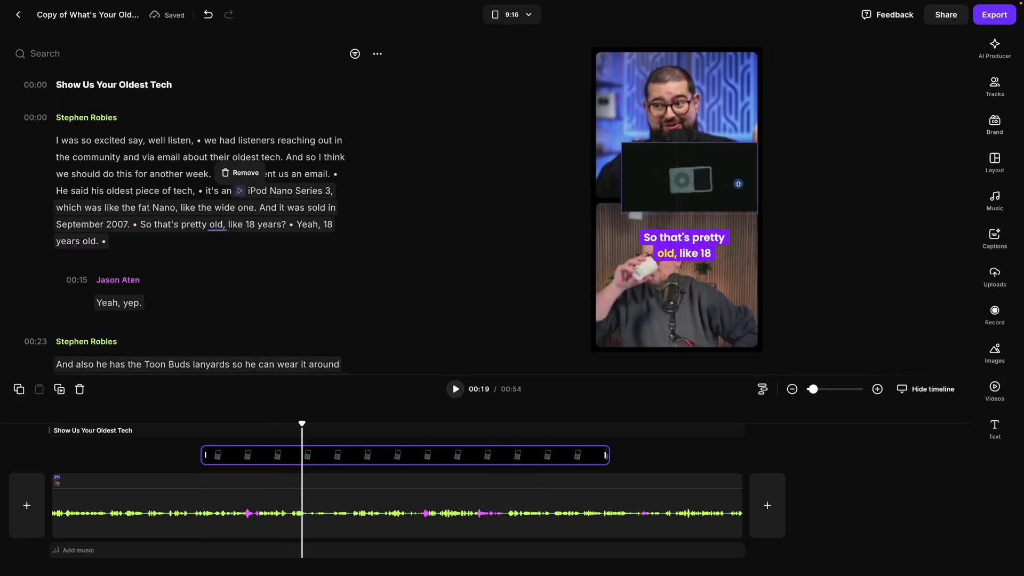
left_click_drag(685, 253, 679, 218)
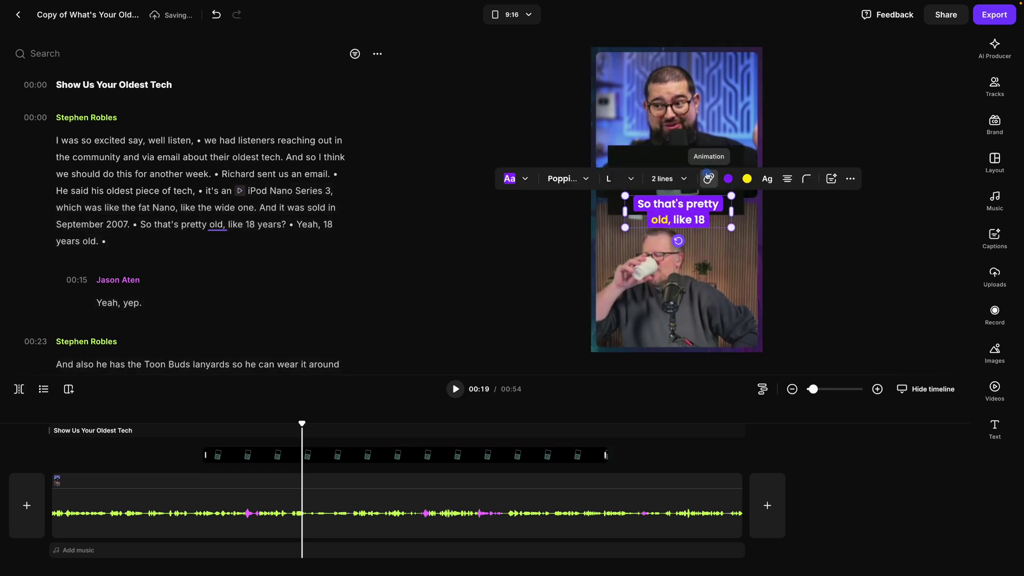
left_click(456, 389)
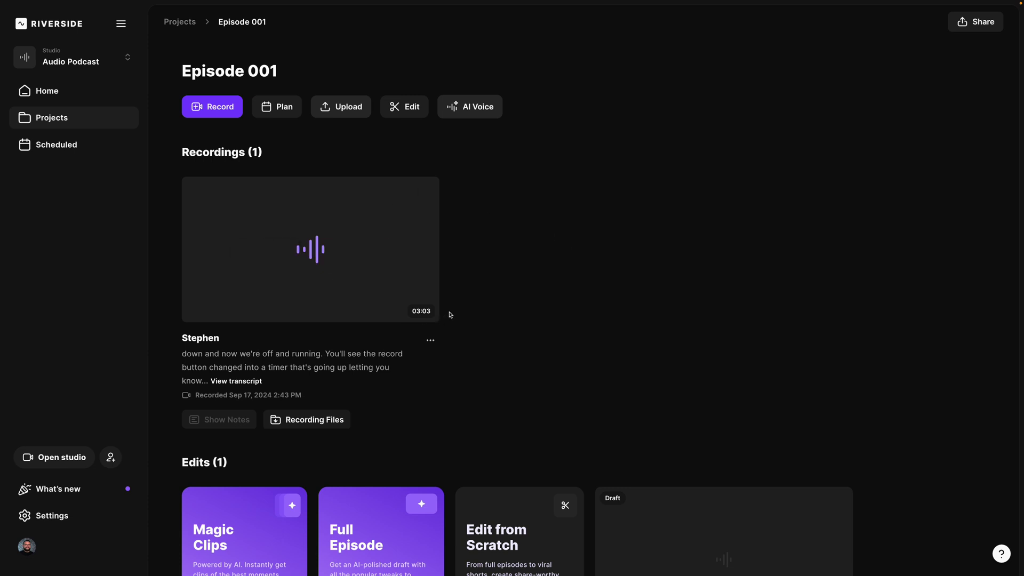
Step: Open the Episode 001 edit and change its aspect ratio from Audio only to 1:1
left_click(414, 107)
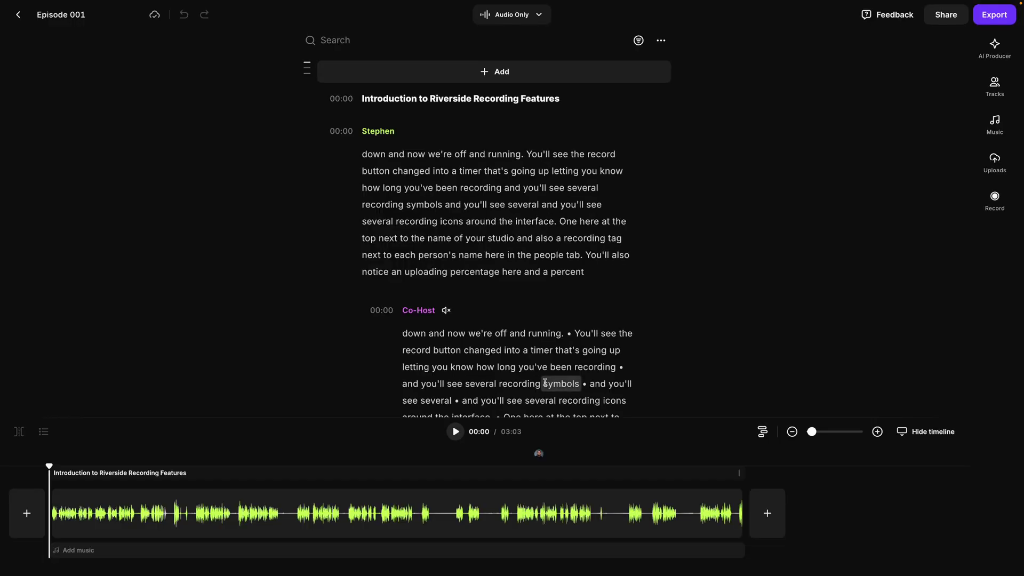
left_click(521, 20)
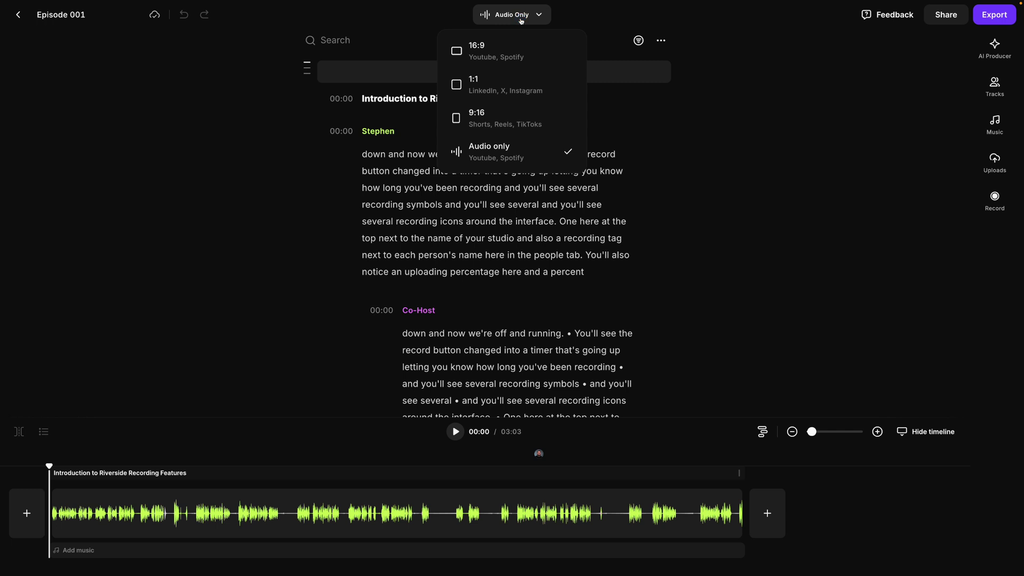
left_click(521, 85)
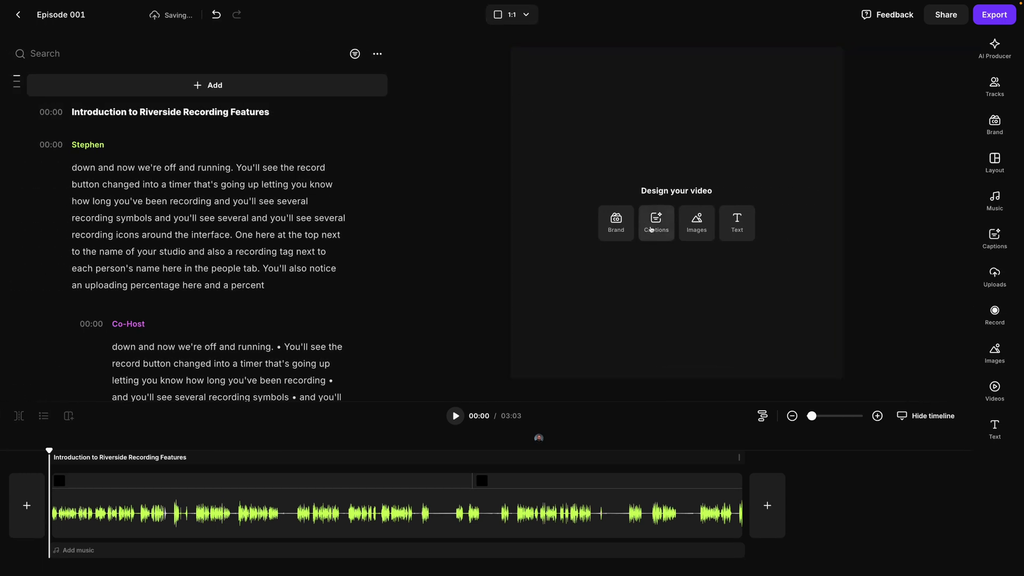
left_click(995, 394)
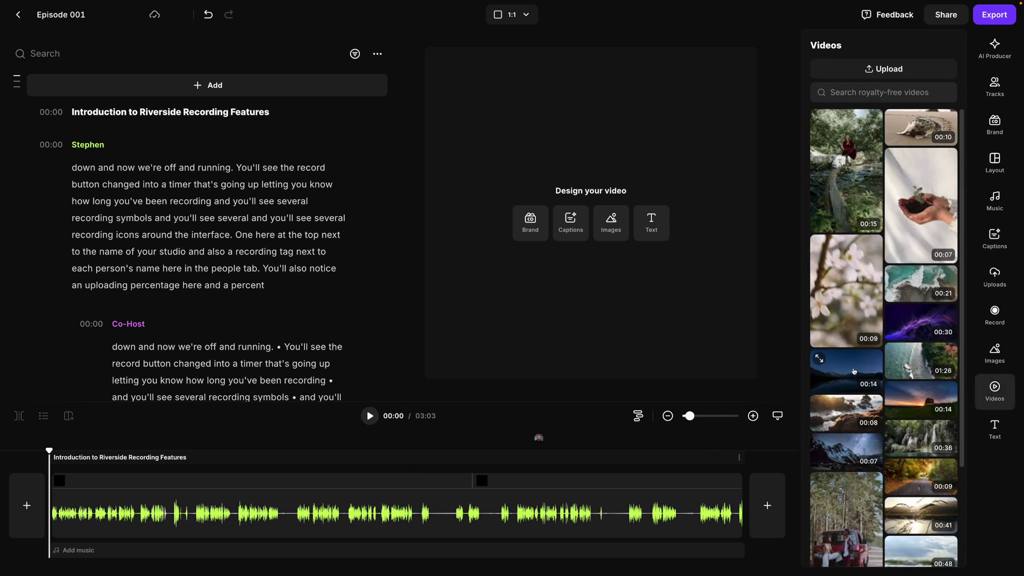
Step: Search stock videos for 'podcasting' and add a result as B-roll
left_click(886, 92)
type("podcasting")
left_click(851, 133)
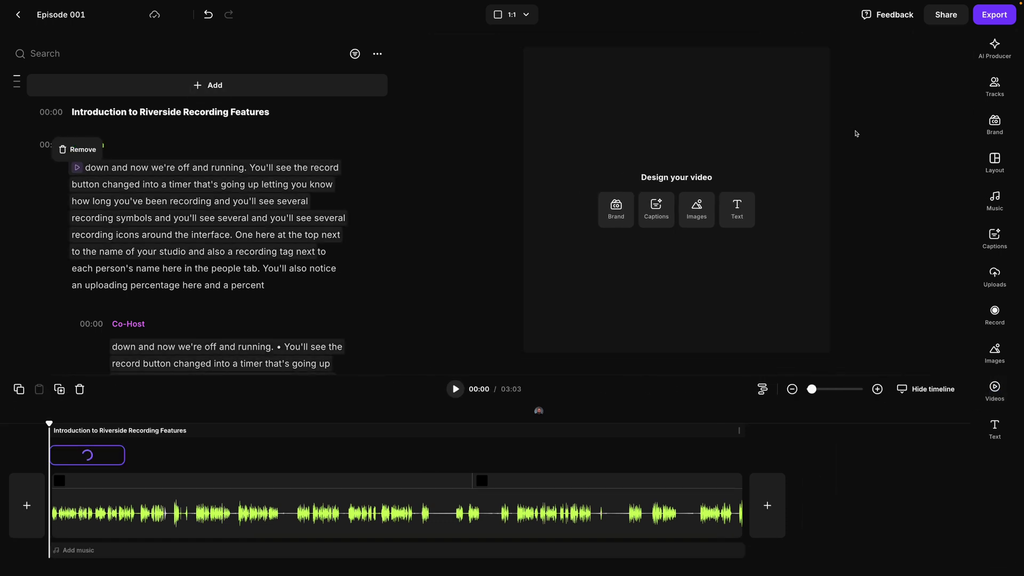
Step: Apply the purple caption preset and play the edit to preview it
left_click(995, 237)
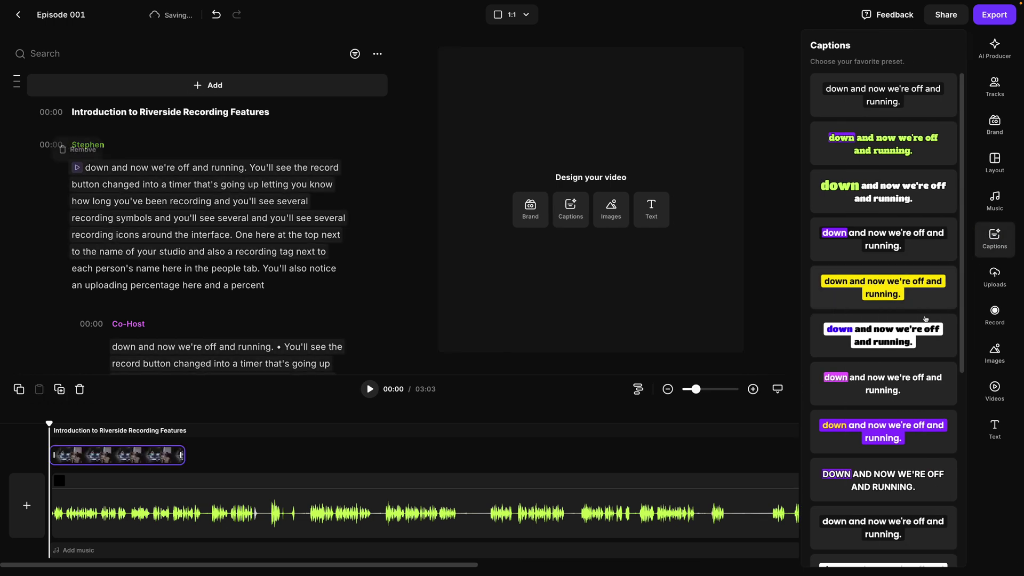
left_click(875, 427)
left_click(455, 389)
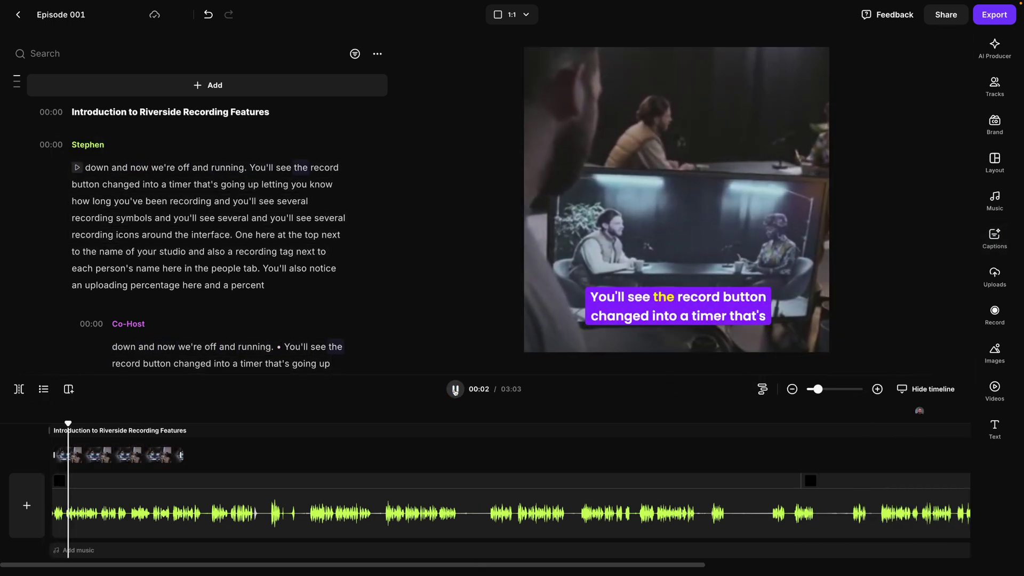
key("space")
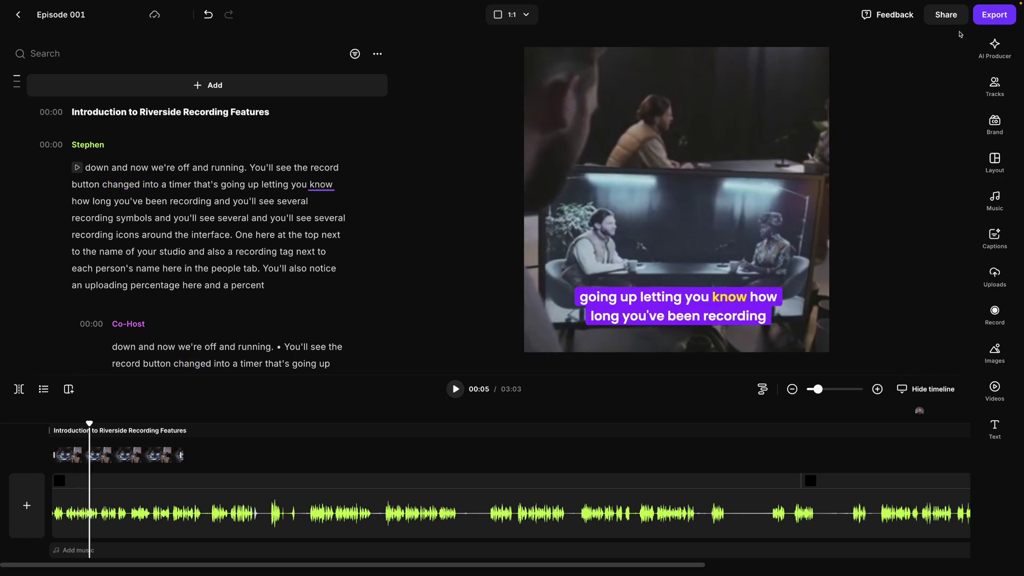
Step: Export the edit at 2160p 4K and view it listed as Exporting on the project page
left_click(991, 17)
left_click(975, 110)
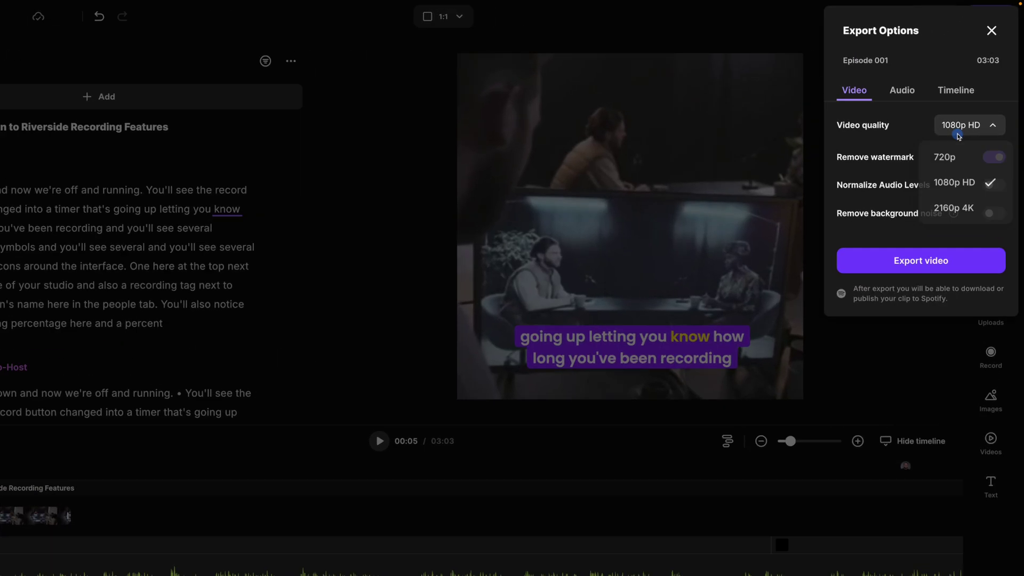
left_click(965, 186)
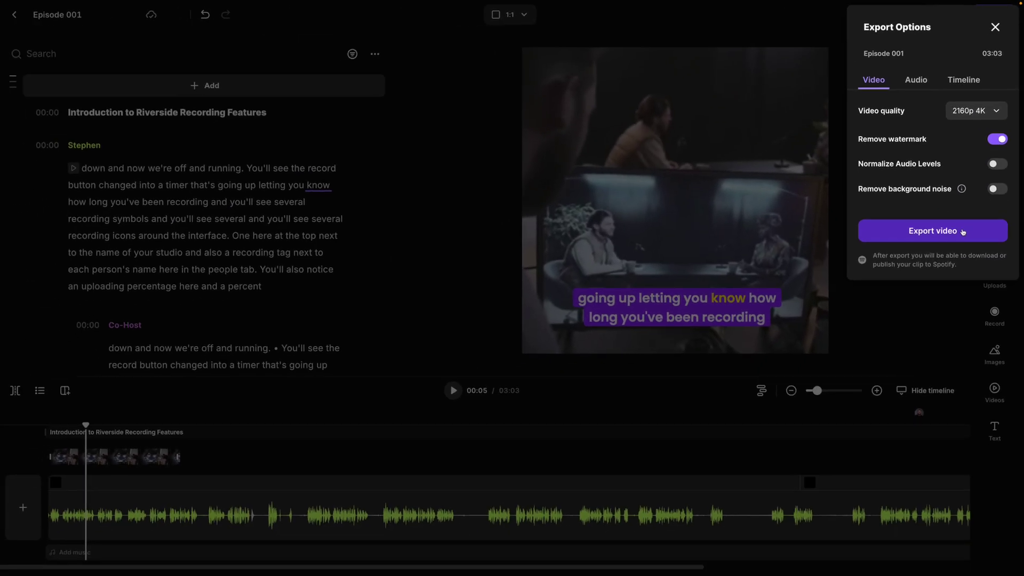
left_click(926, 352)
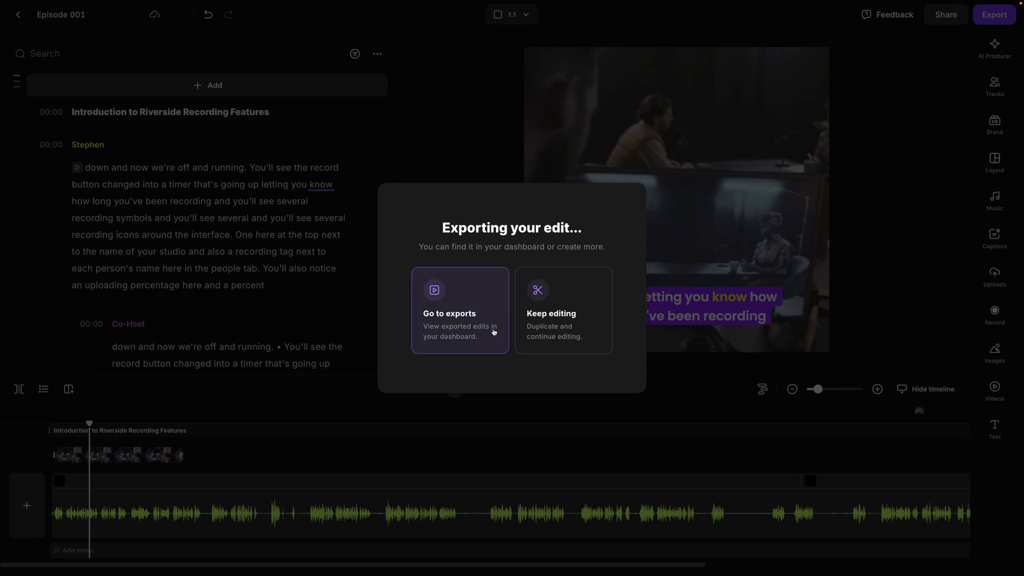
left_click(464, 329)
scroll(674, 325, "down", 3)
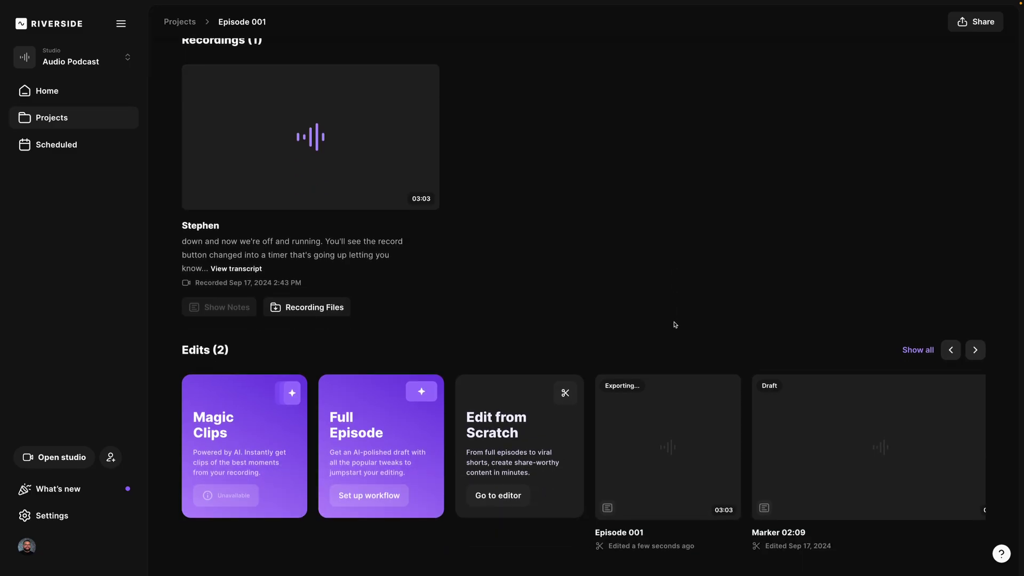